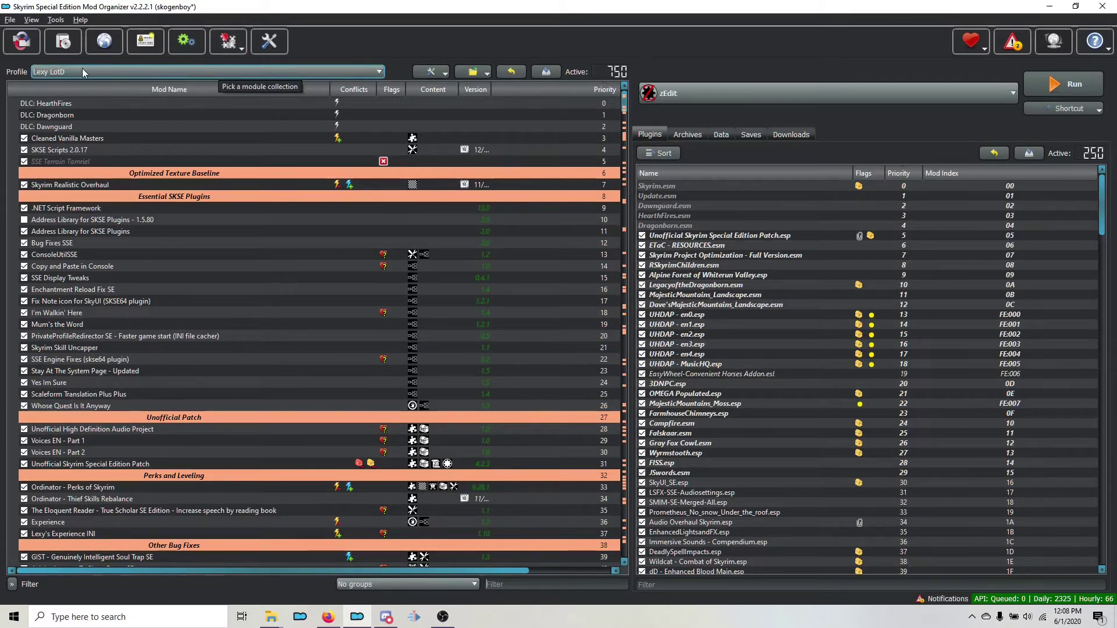
Enable the plugins of all listed merges in Merge Plugins Hide, including NPC Retexture Merge SSE, and close the dialog
left_click(230, 48)
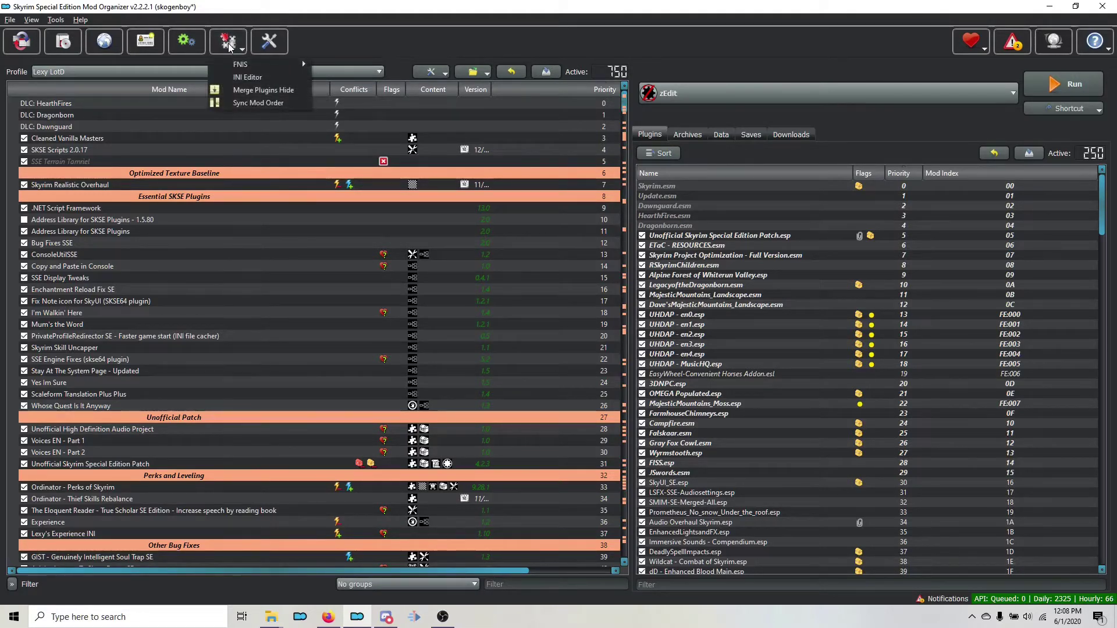
left_click(260, 90)
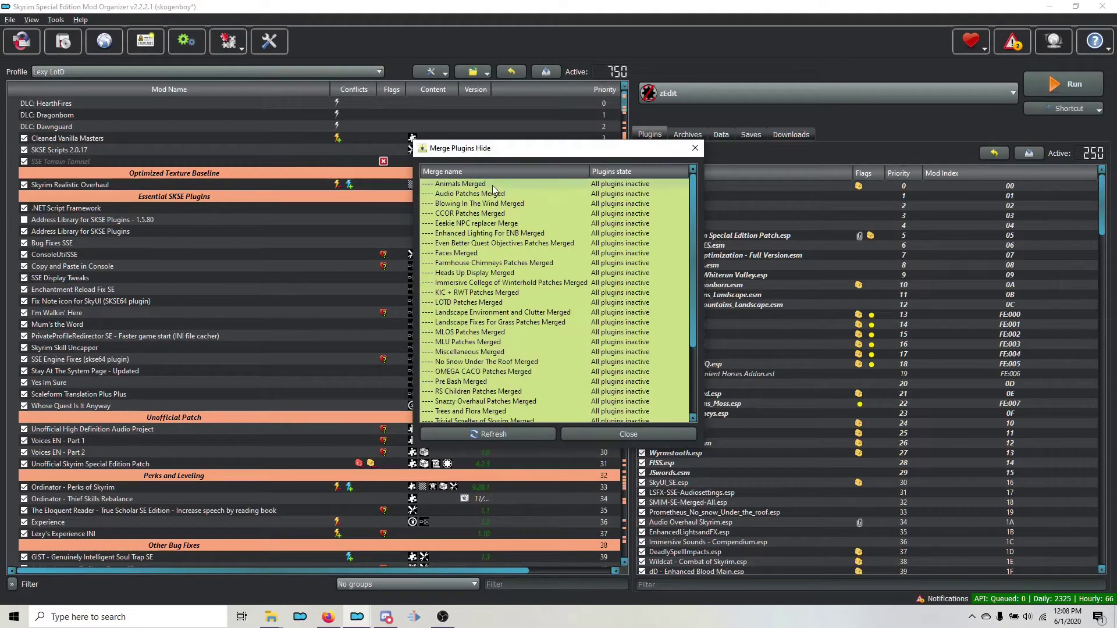
scroll(491, 187, "down", 3)
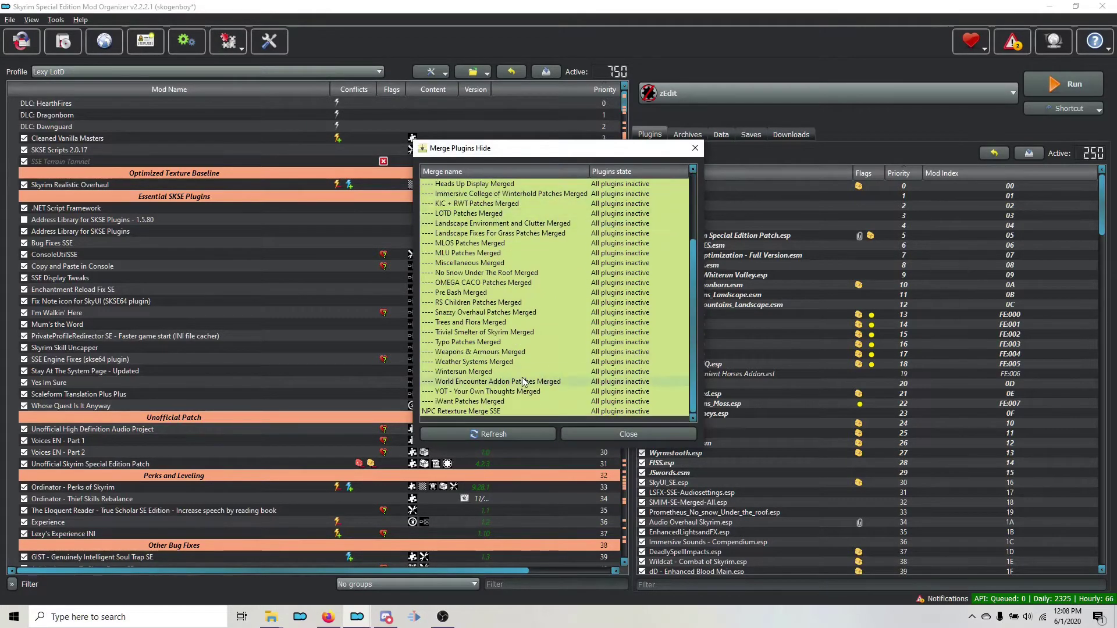
key("ctrl+a")
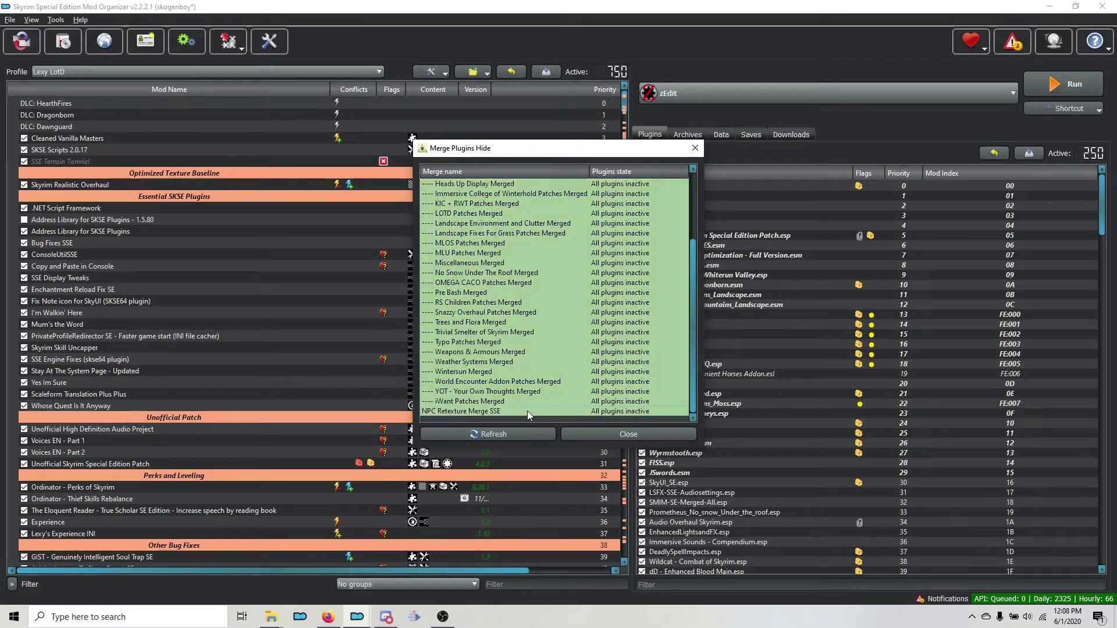
right_click(528, 410)
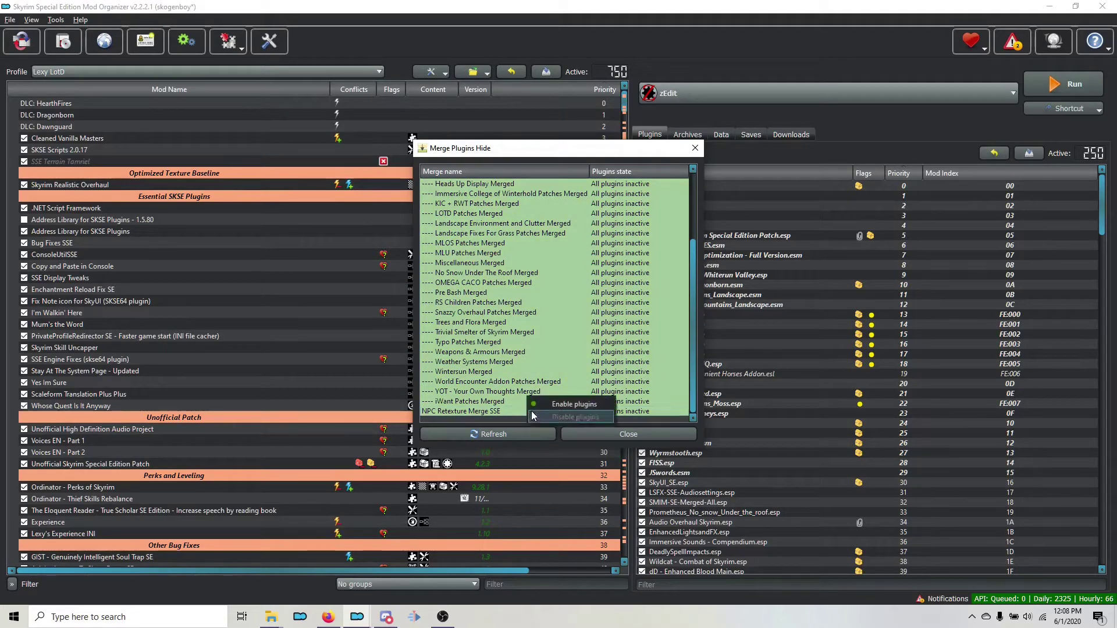
left_click(567, 406)
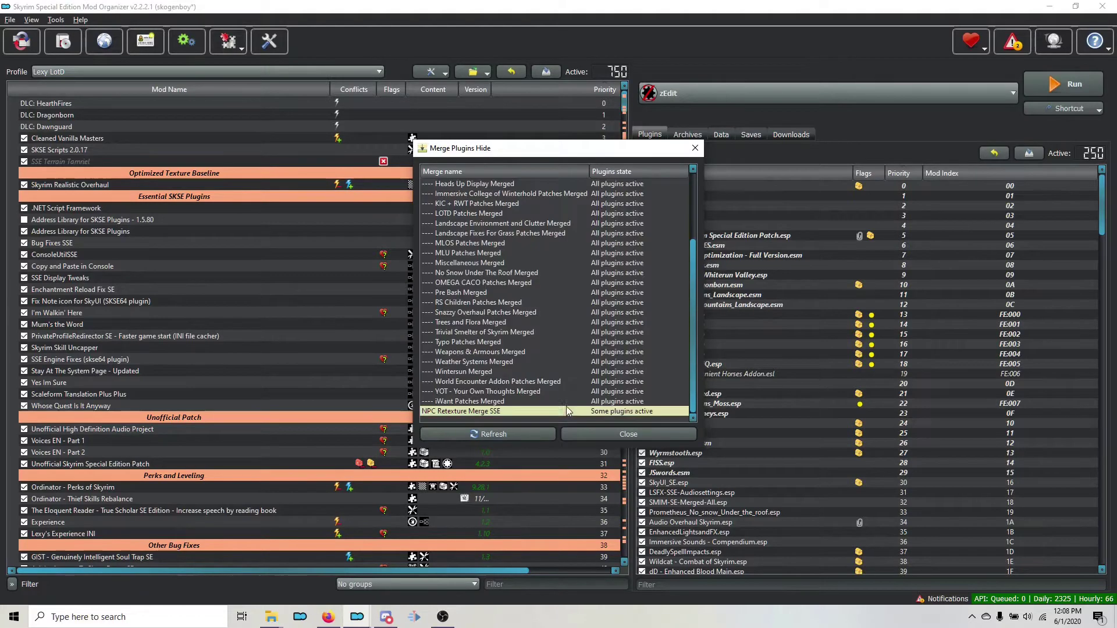
left_click(609, 433)
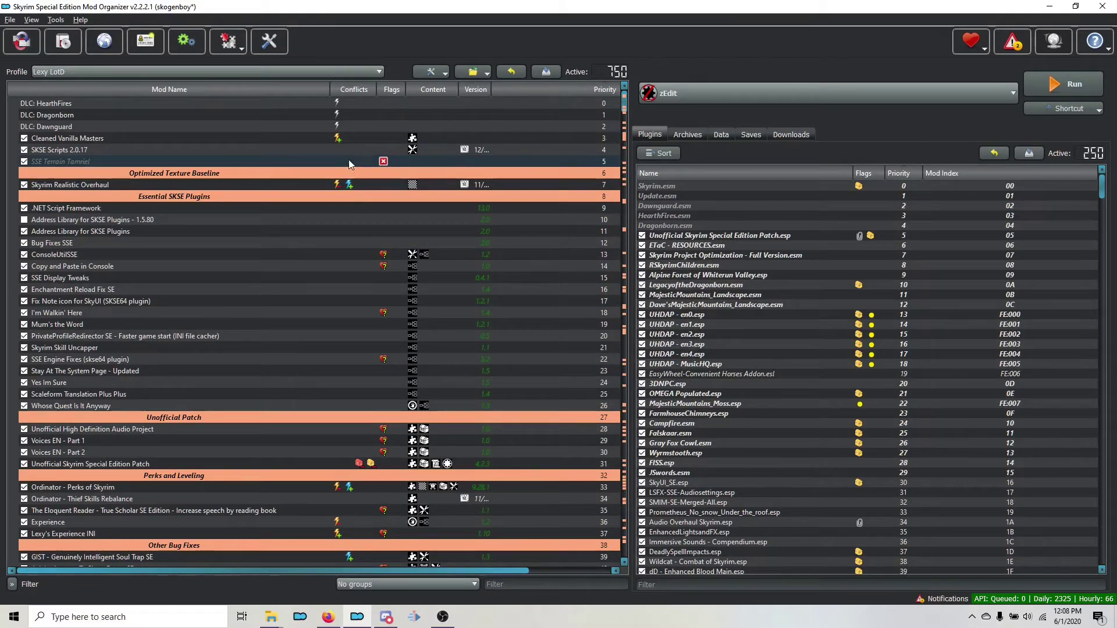
Switch the active profile from Lexy LotD to ---- Miscellaneous Merged
left_click(194, 72)
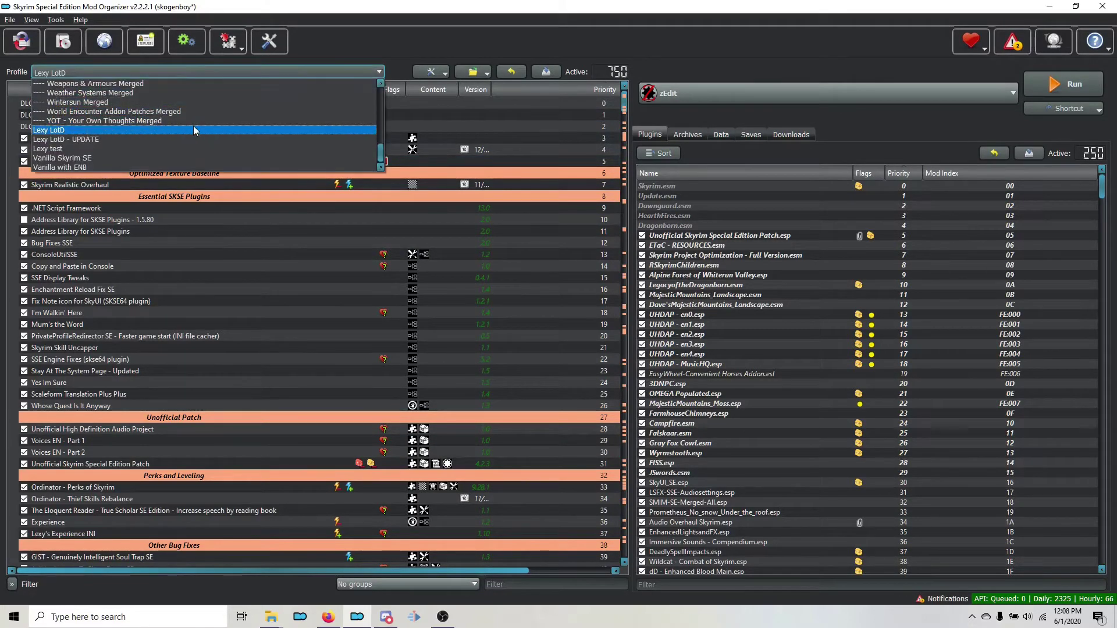
scroll(193, 126, "down", 5)
scroll(193, 126, "up", 1)
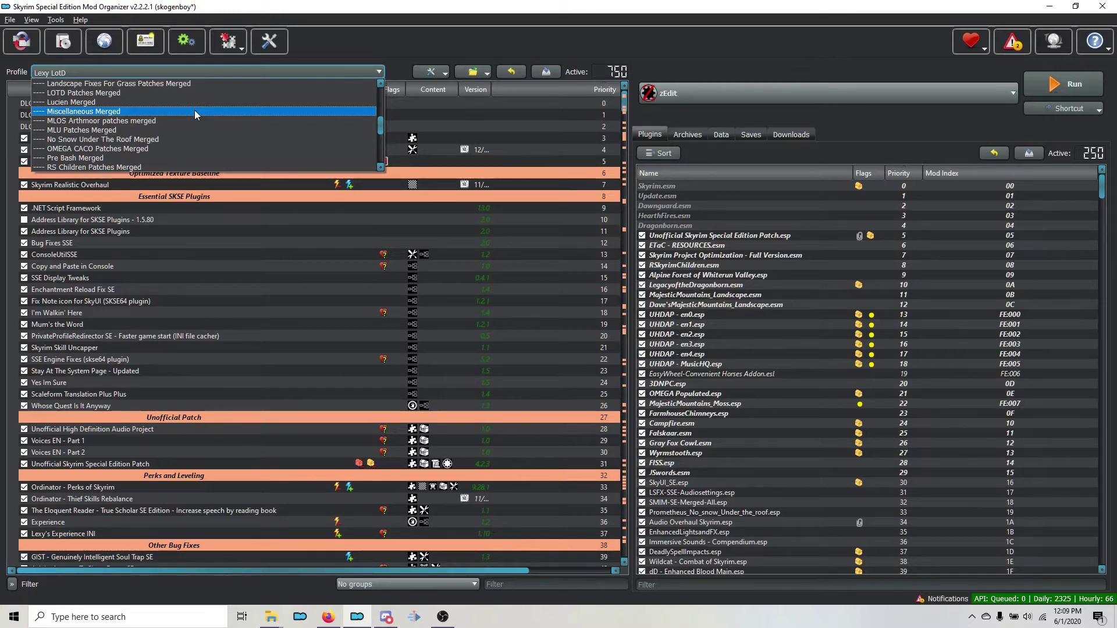
left_click(113, 112)
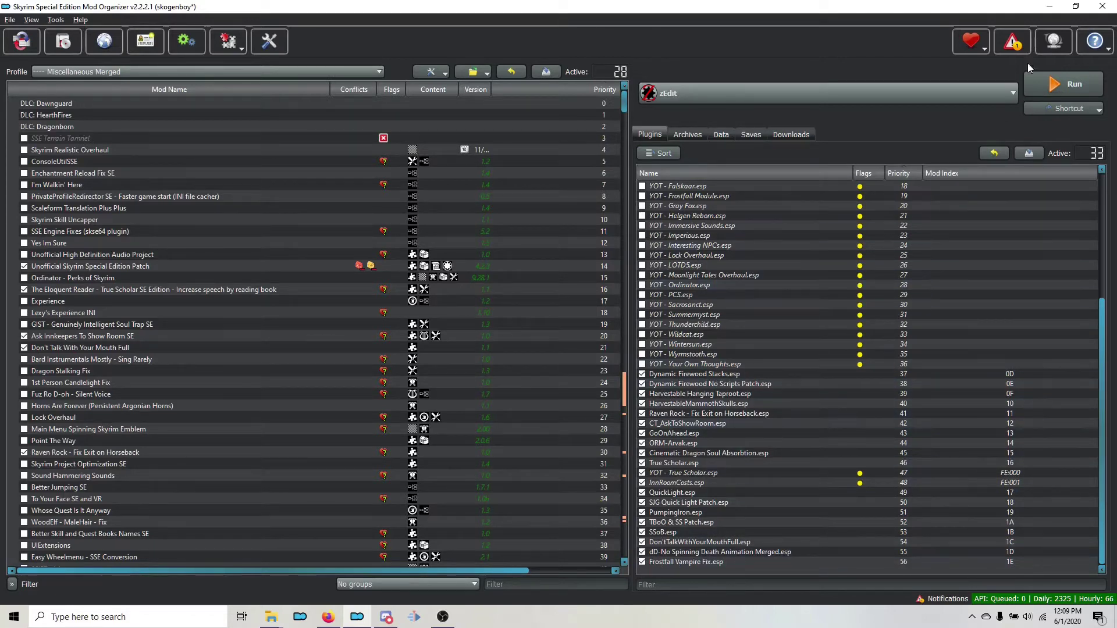
Place the mod manager beside the Merge Page guide and compare the Miscellaneous Merged plugin table with the profile's plugin list
left_click(1076, 7)
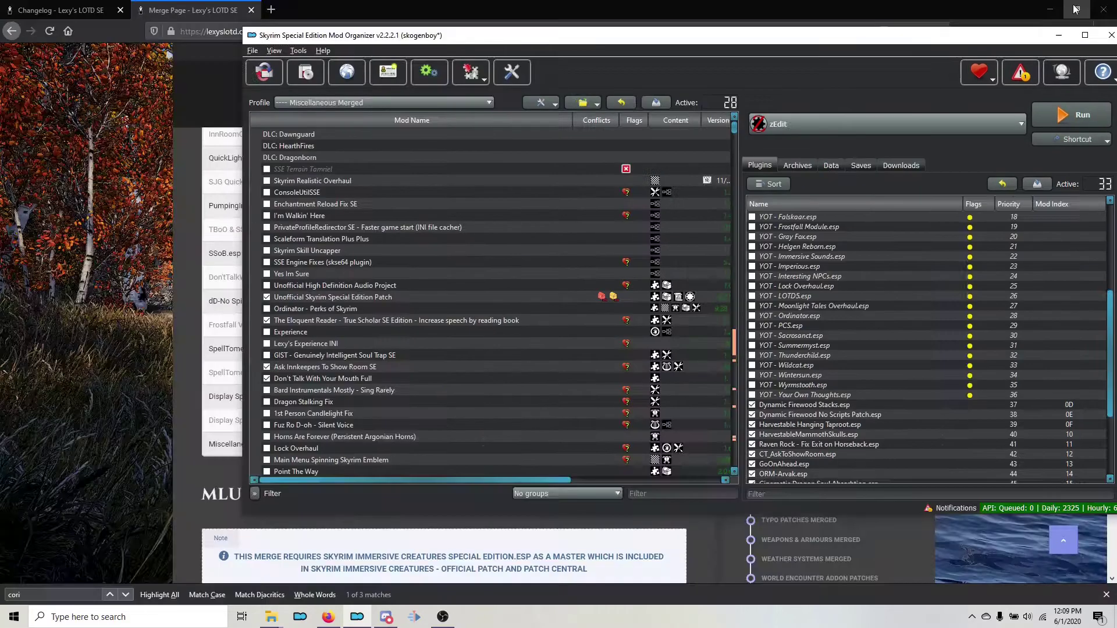
left_click_drag(652, 24, 784, 34)
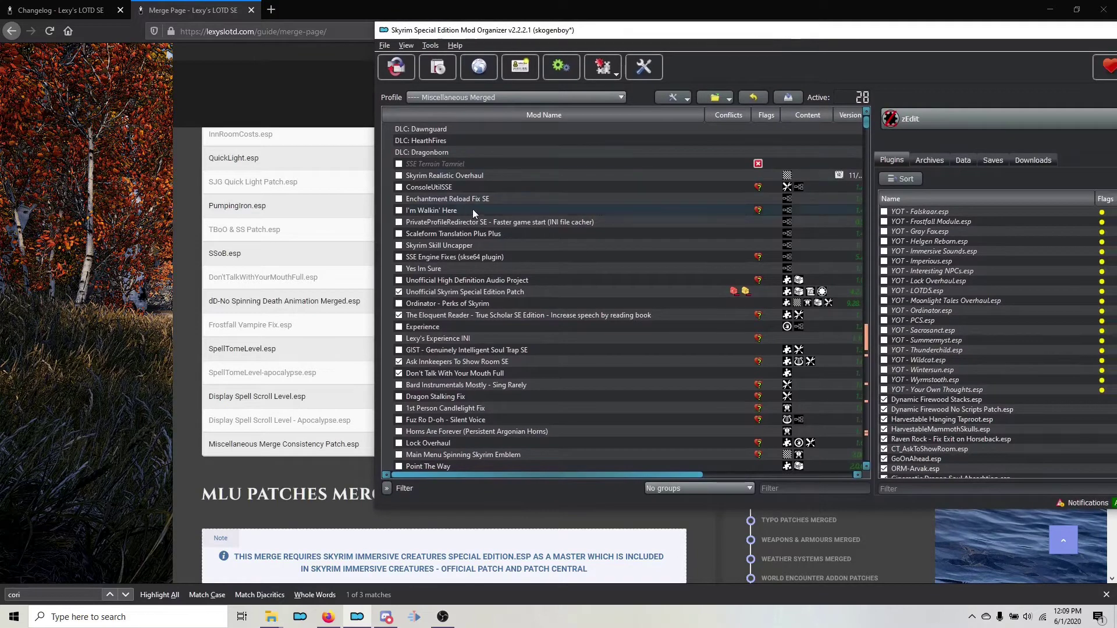
scroll(341, 296, "up", 3)
scroll(342, 301, "up", 6)
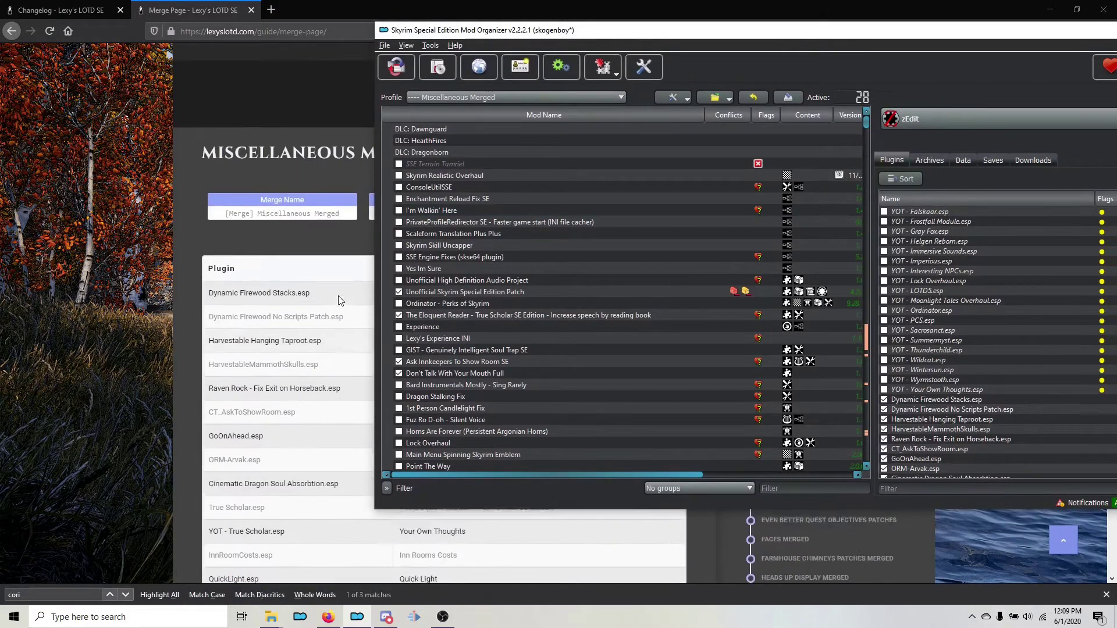
scroll(276, 332, "down", 1)
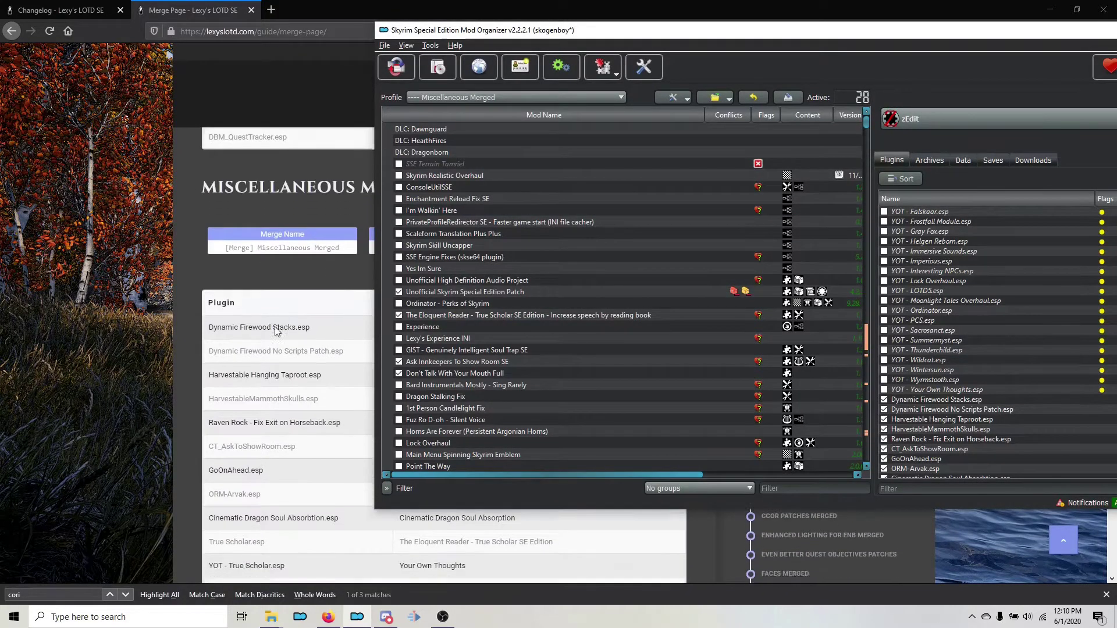
scroll(931, 349, "down", 4)
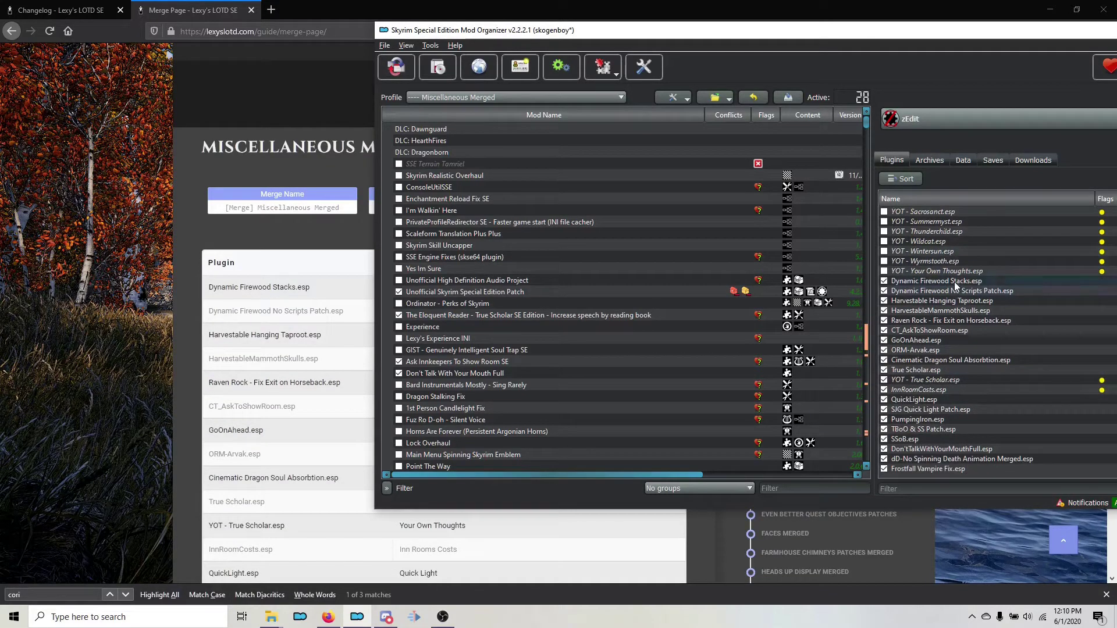
mouse_move(955, 286)
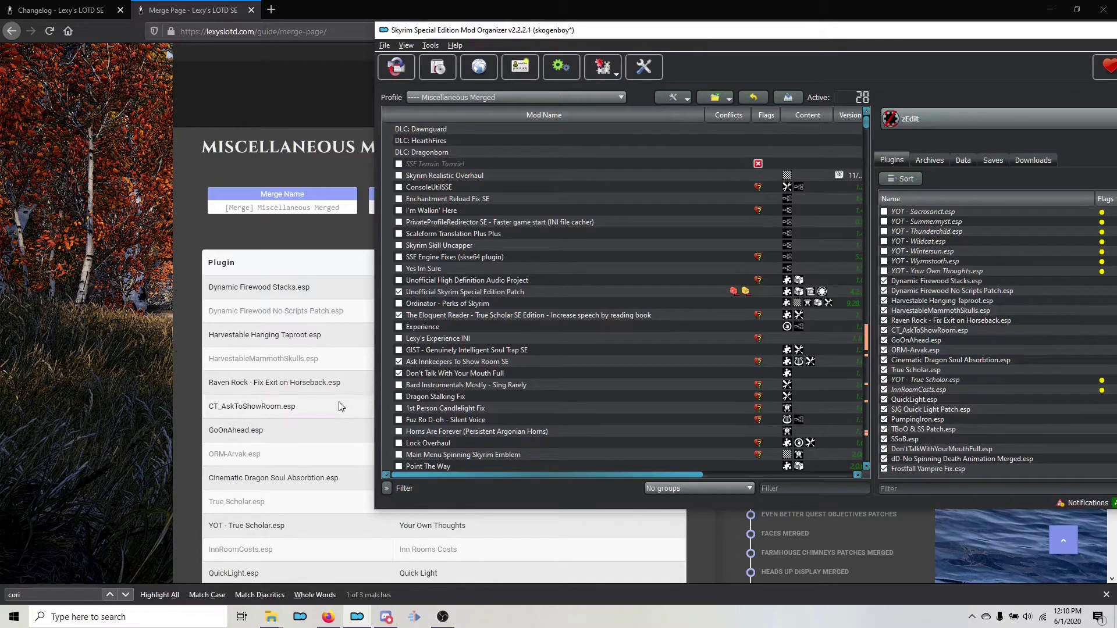
scroll(343, 407, "down", 4)
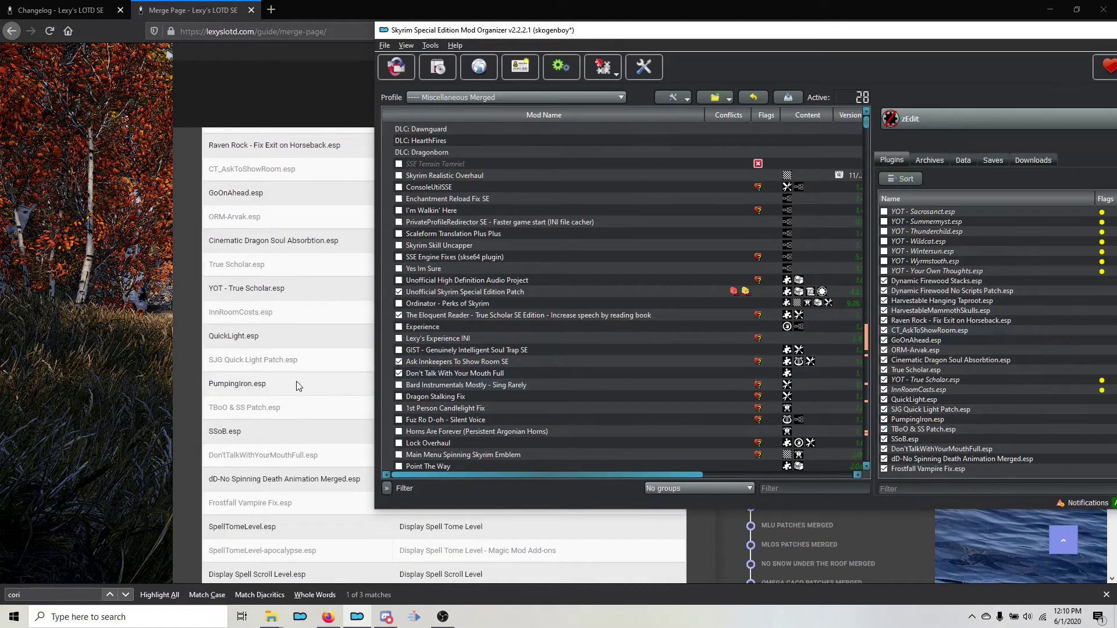
scroll(297, 387, "down", 2)
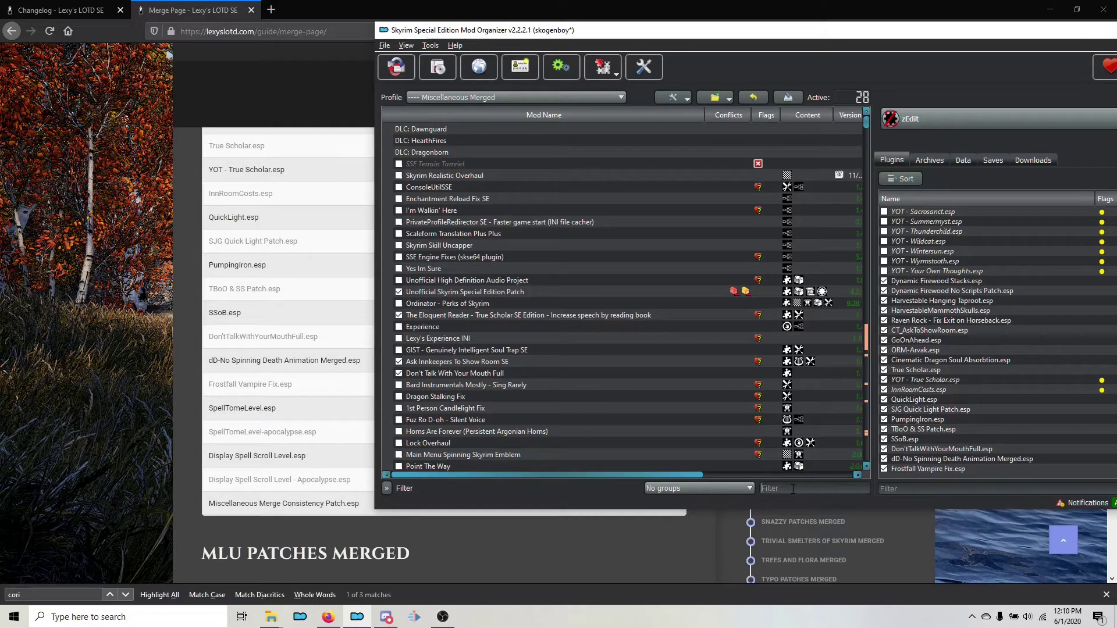
Filter the mods by "spell" and enable Display Spell Scroll Level, its Apocalypse version, Display Spell Tome Level and its Magic Mod Add-ons
left_click(793, 489)
type("spell")
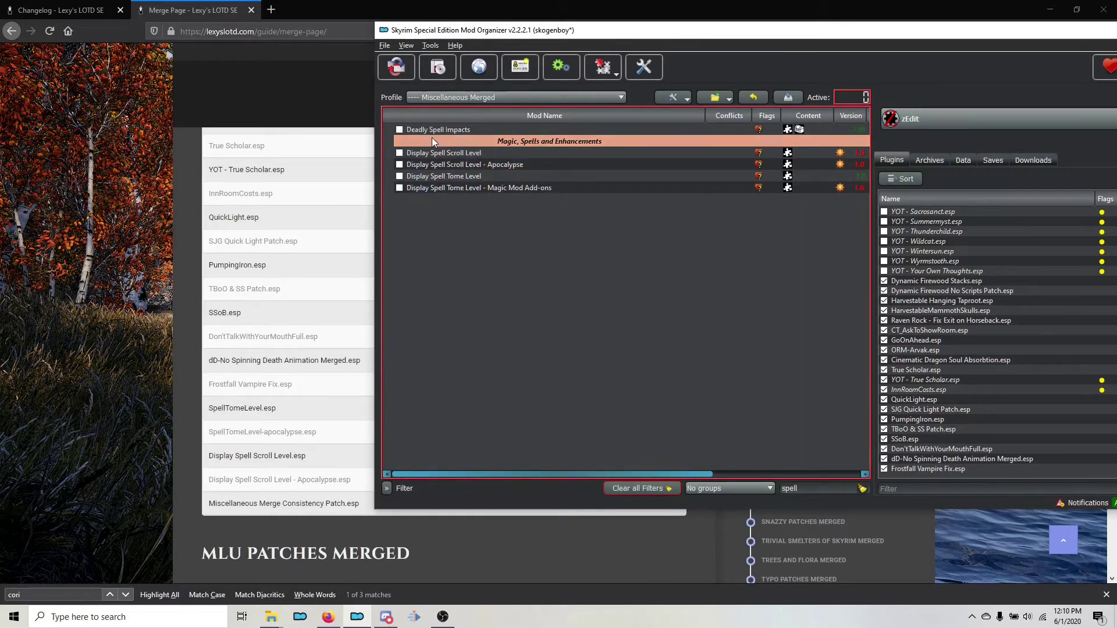
left_click(399, 153)
left_click(399, 165)
left_click(400, 176)
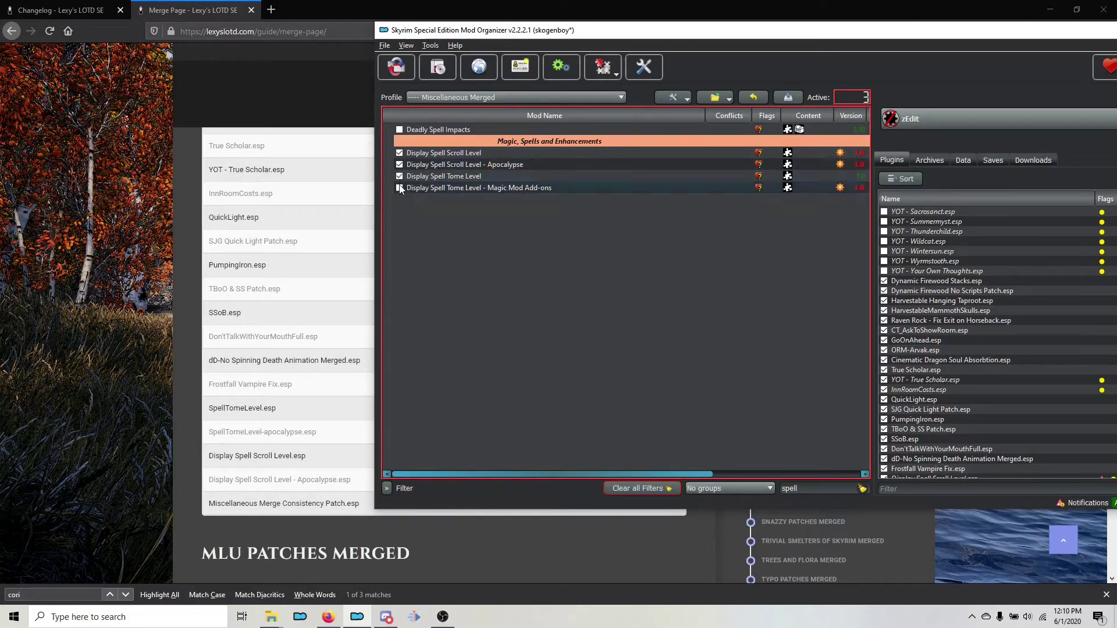
left_click(399, 188)
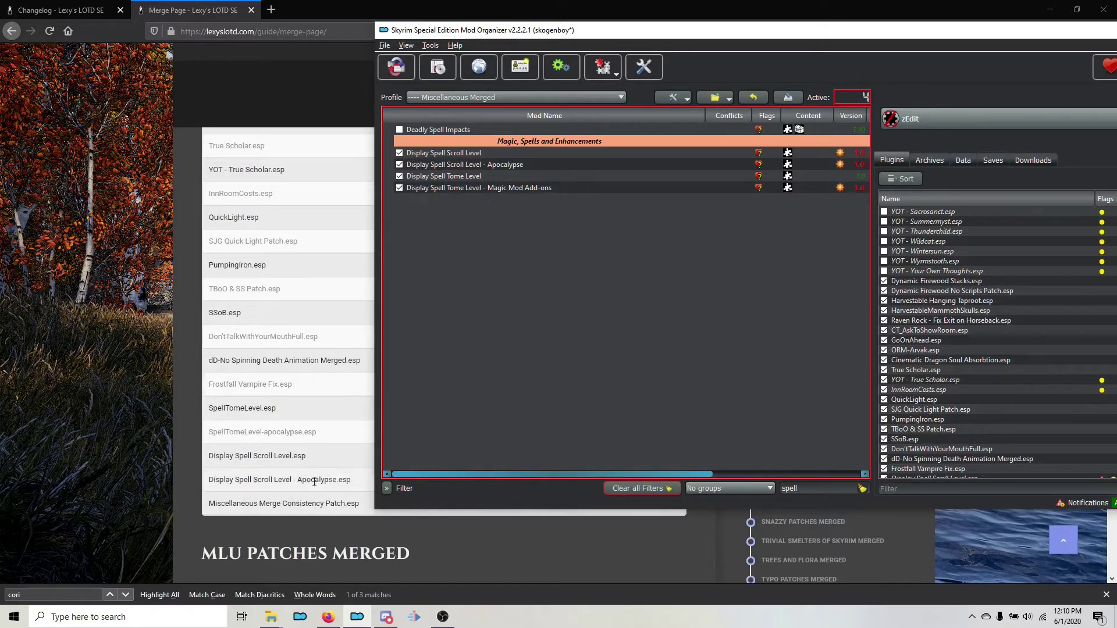
Filter the mods by "misc" and enable Miscellaneous Merge Consistency Patch
double_click(790, 489)
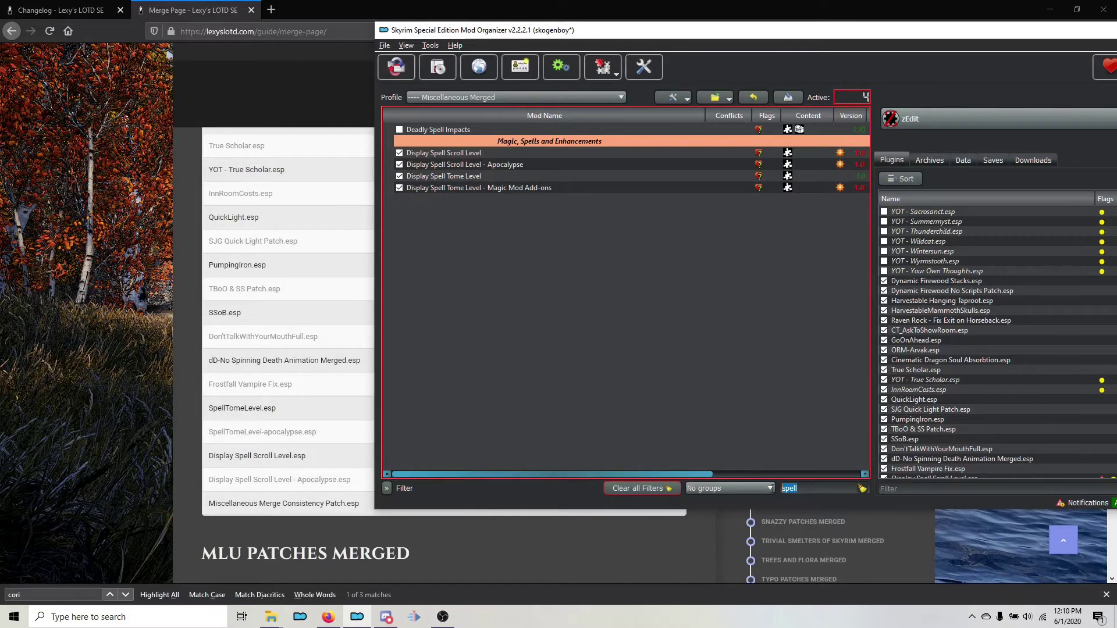
type("misco")
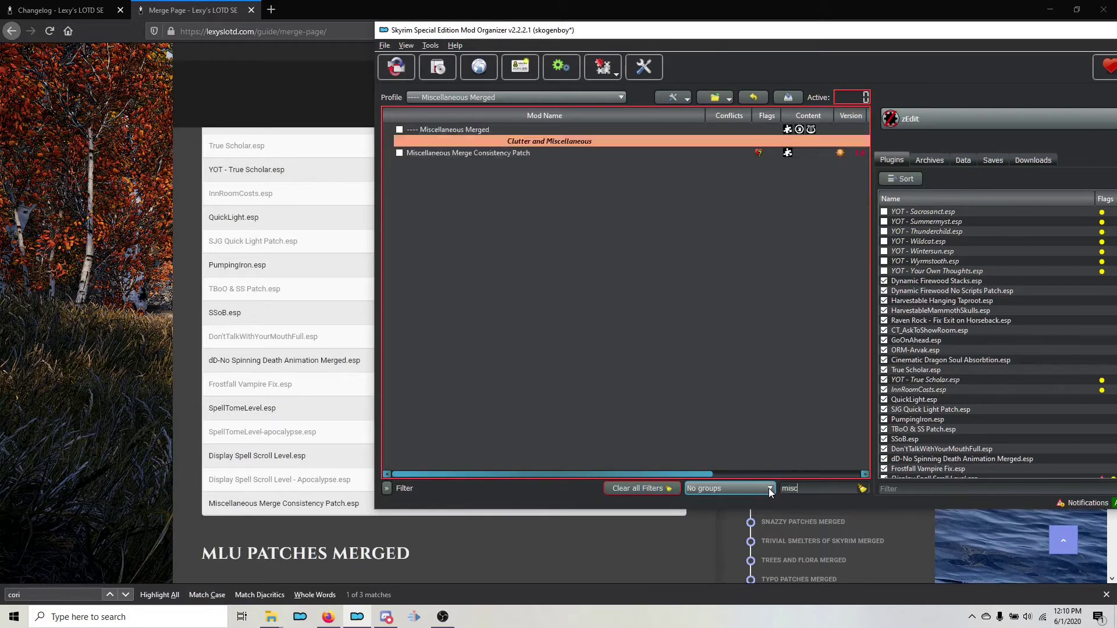
key("BackSpace")
left_click(400, 154)
Maximize the mod manager and reorder the plugins so SpellTomeLevel.esp and SpellTomeLevel-apocalypse.esp load before Display Spell Scroll Level.esp
left_click_drag(823, 39, 648, 39)
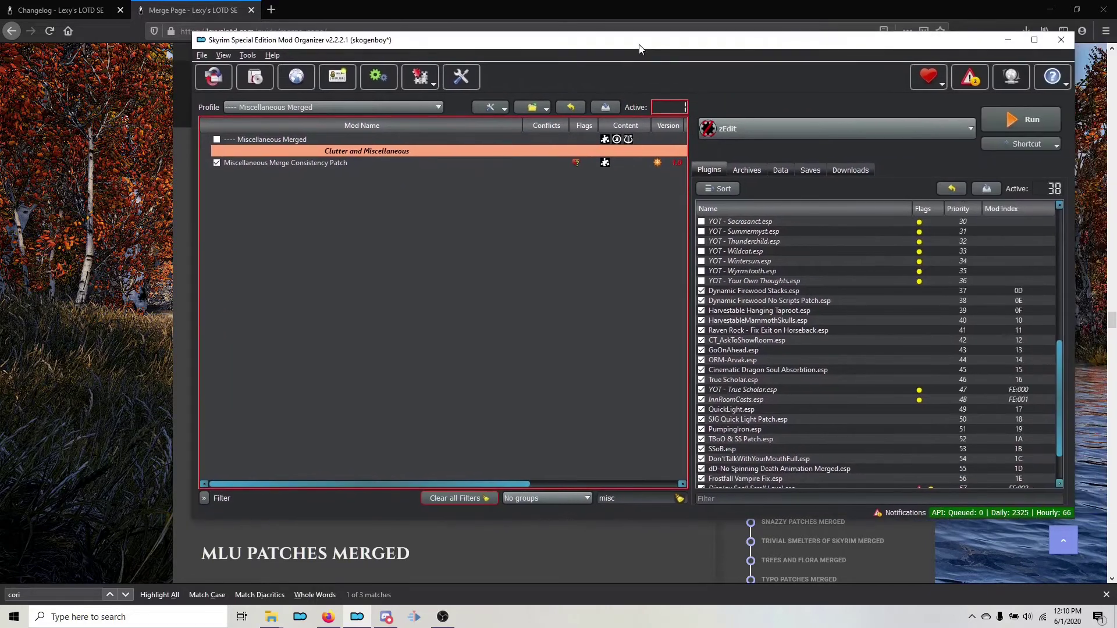
left_click(1040, 38)
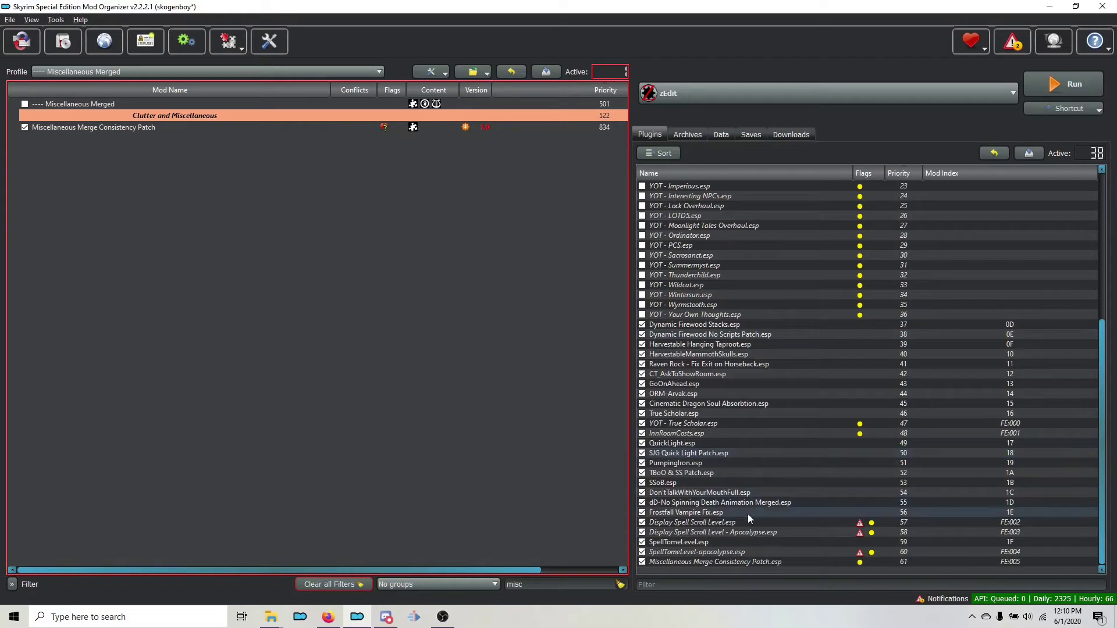
mouse_move(701, 526)
left_click_drag(689, 543, 736, 529)
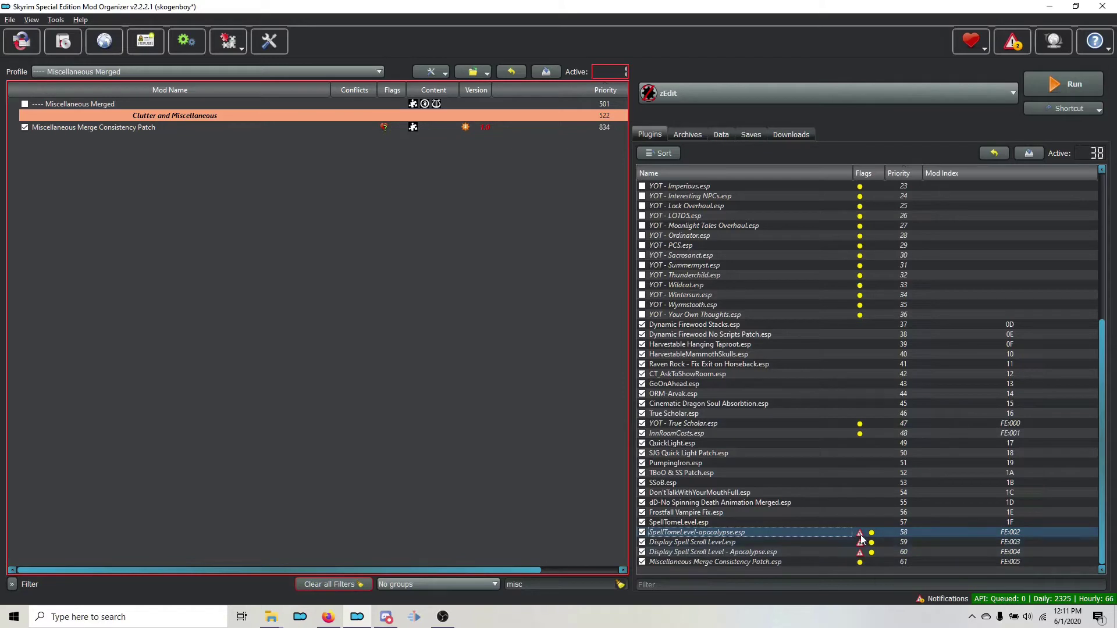
Check the flagged plugins for missing masters, filter the mods by "apoc" and enable Apocalypse - Magic of Skyrim
mouse_move(861, 544)
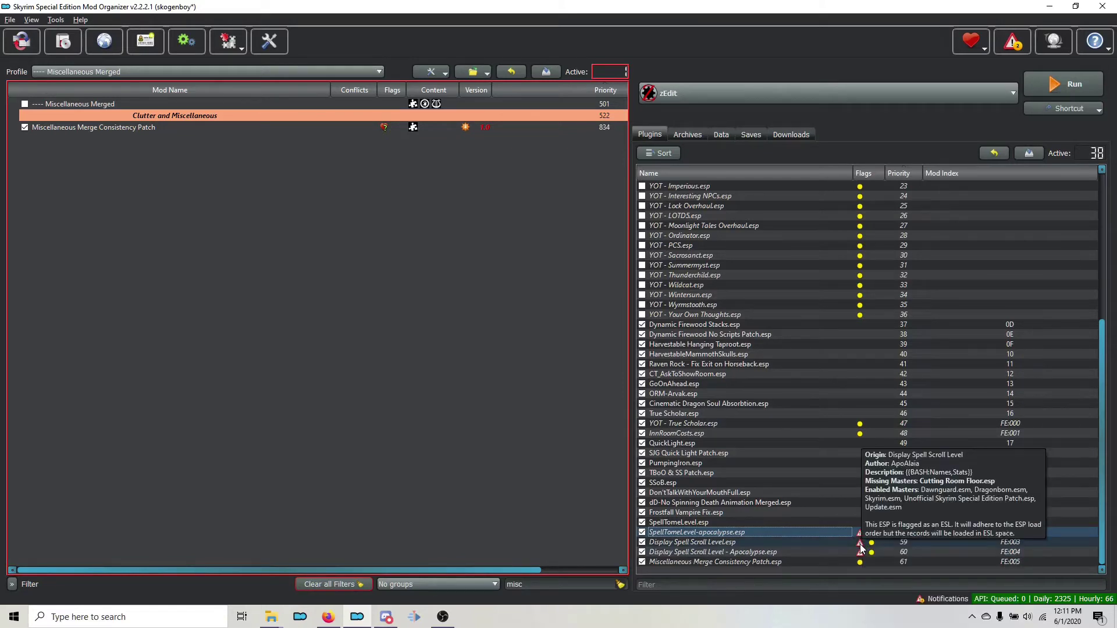
double_click(515, 584)
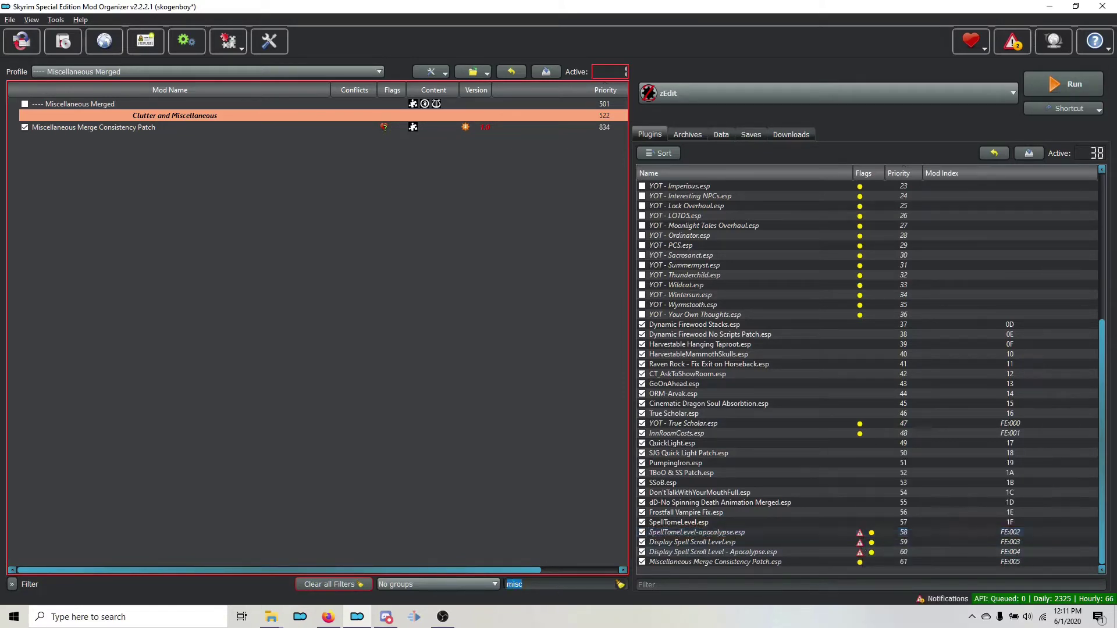
mouse_move(860, 535)
type("apoc")
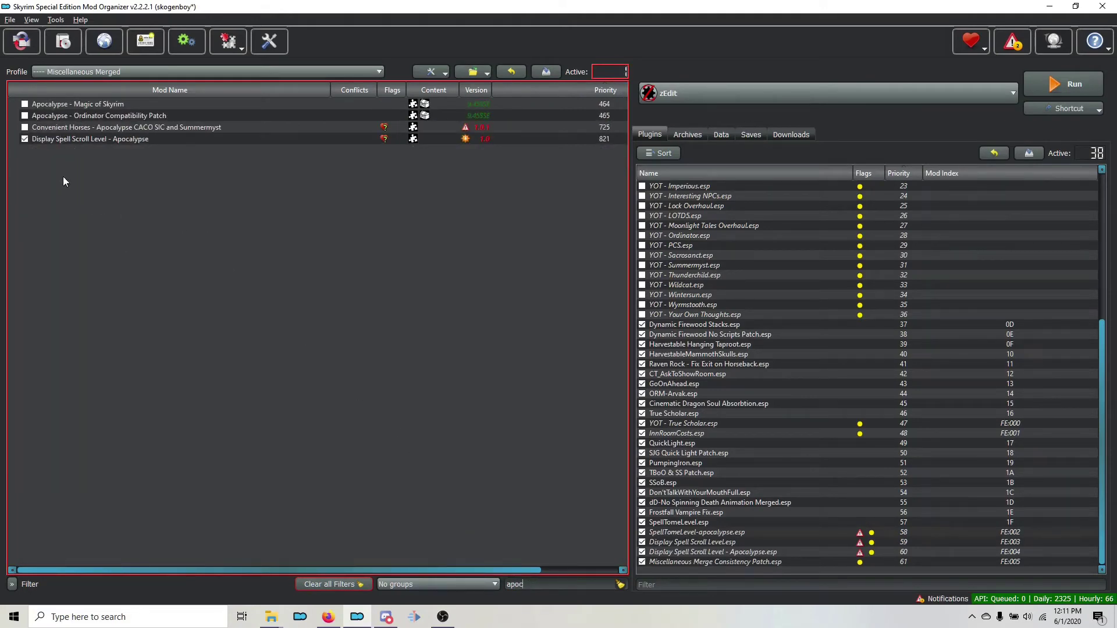
left_click(25, 105)
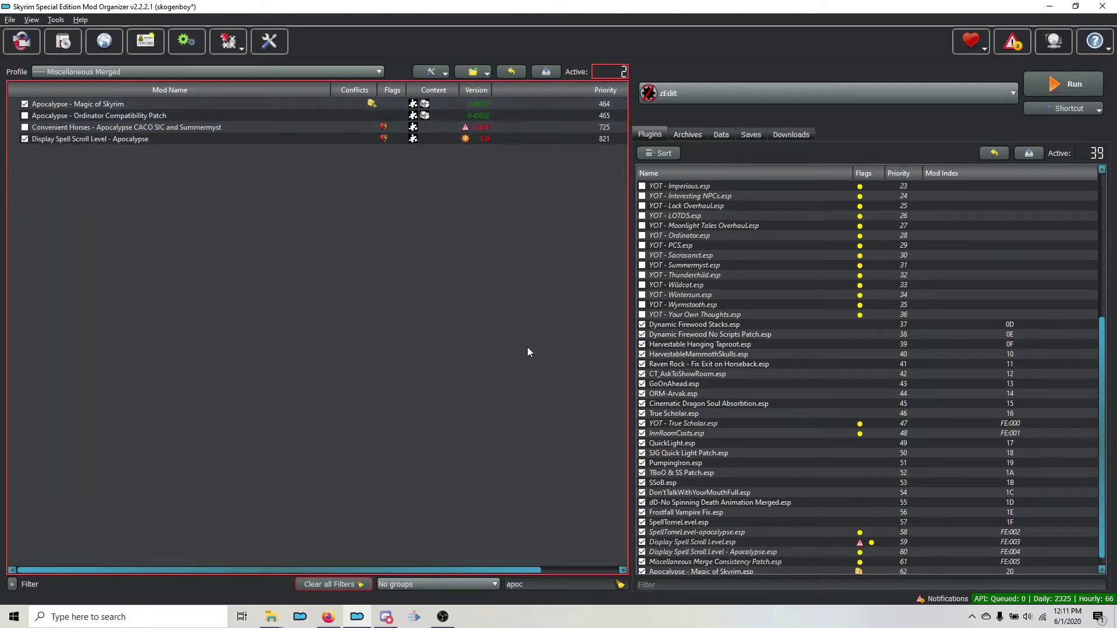
Check the missing master of Display Spell Scroll Level.esp, filter the mods by "cutt" and enable Cutting Room Floor
scroll(860, 510, "down", 1)
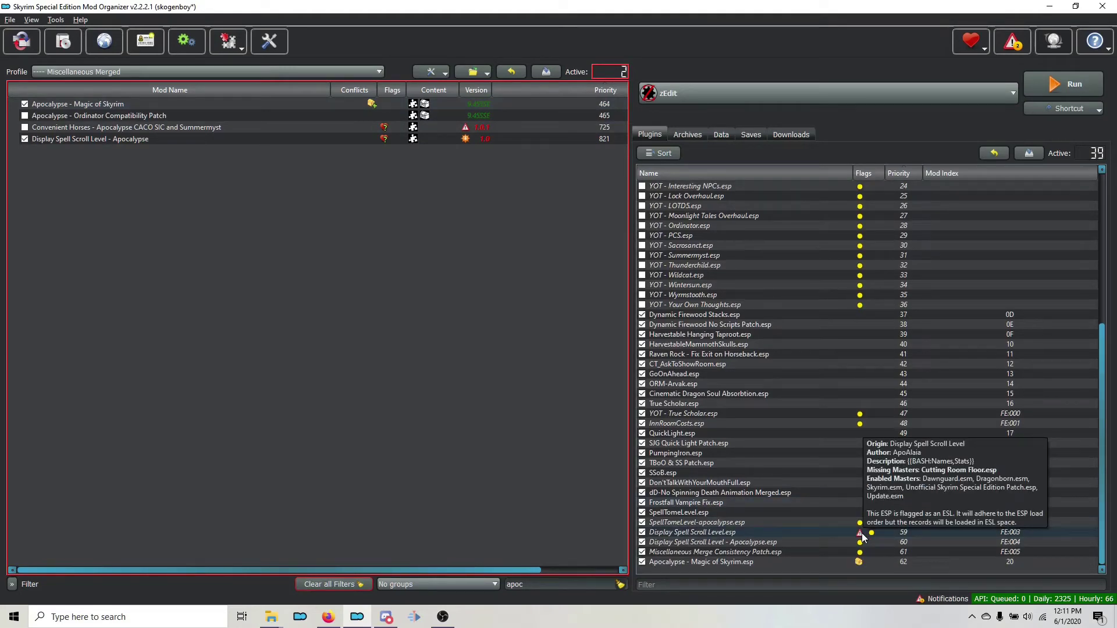
double_click(515, 584)
type("c")
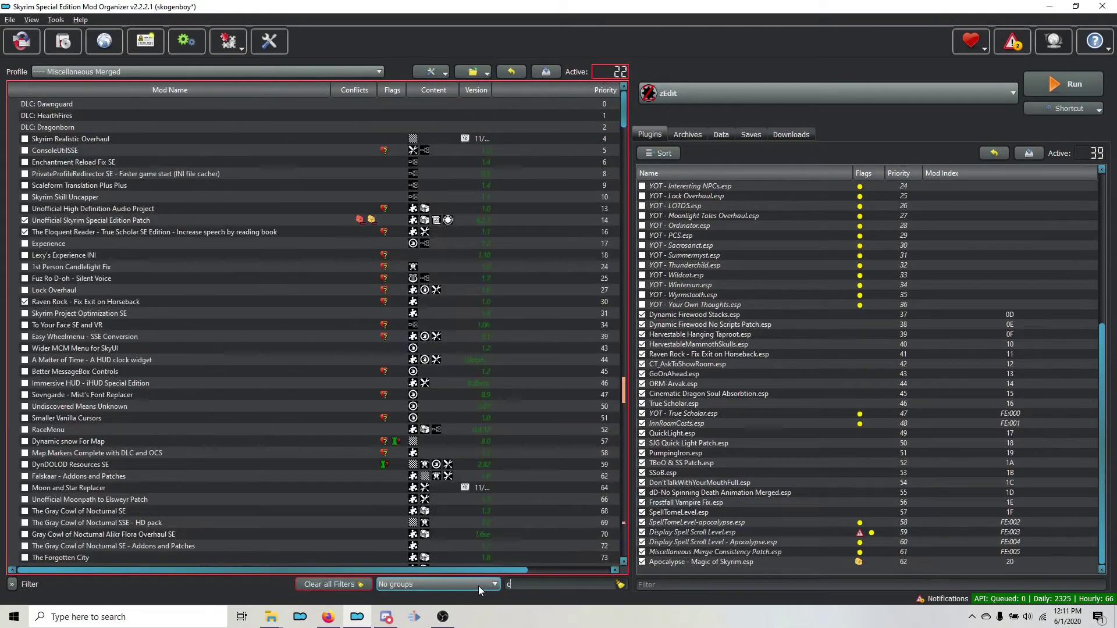
type("utt")
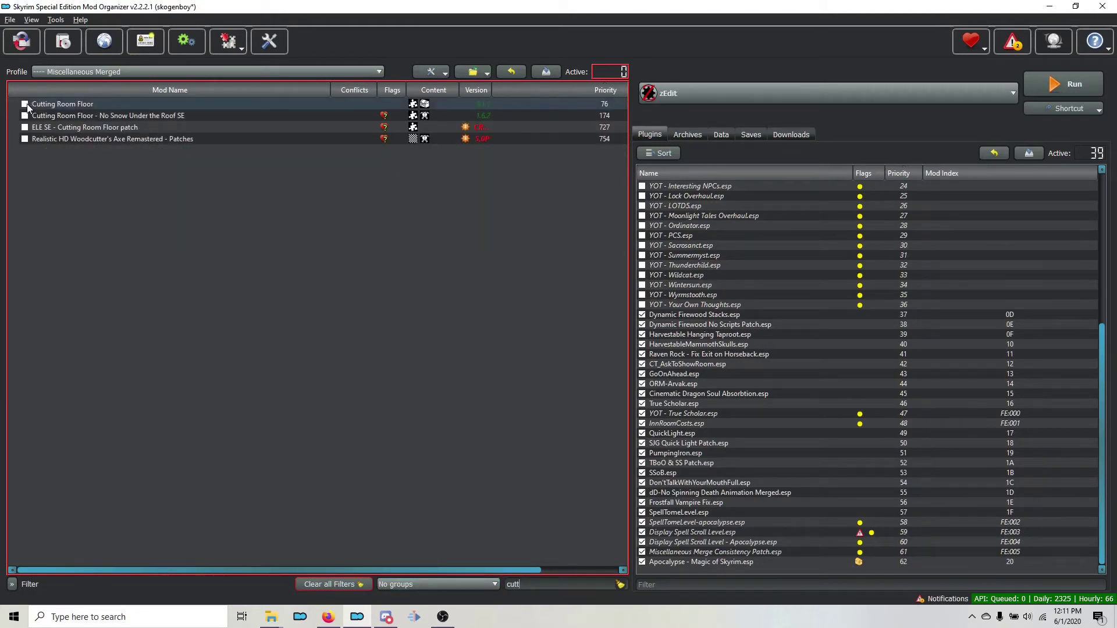
left_click(24, 104)
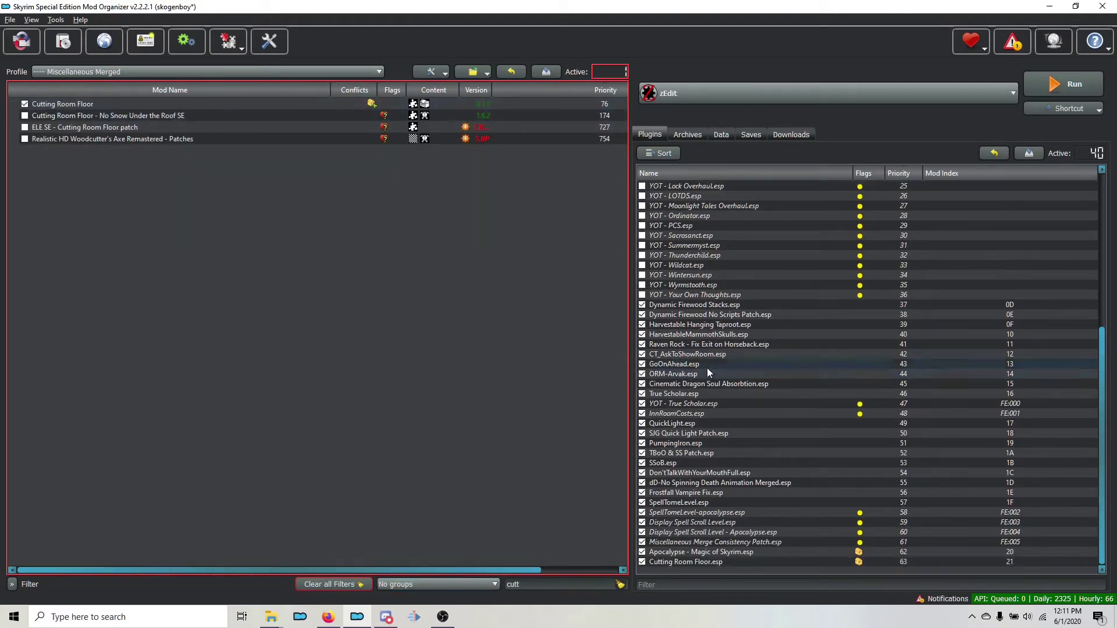
Move Apocalypse - Magic of Skyrim.esp and Cutting Room Floor.esp up the load order, directly after Frostfall.esp
left_click(731, 561, "shift")
left_click_drag(745, 553, 785, 285)
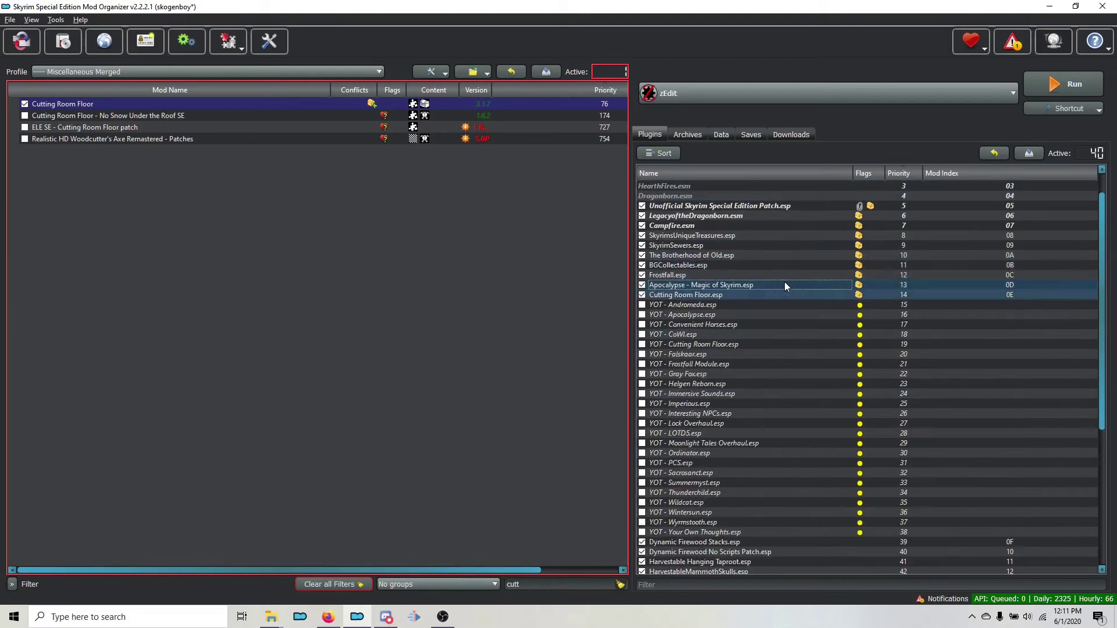
Review the whole plugin load order and check the notifications for missing-master problems
scroll(716, 268, "up", 1)
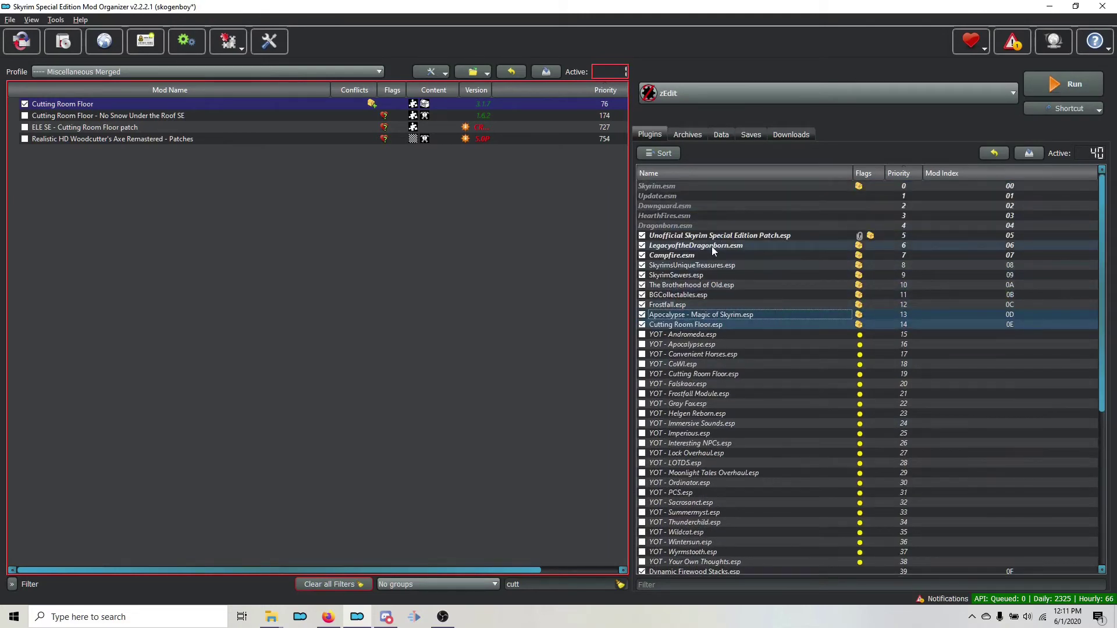
scroll(739, 295, "down", 7)
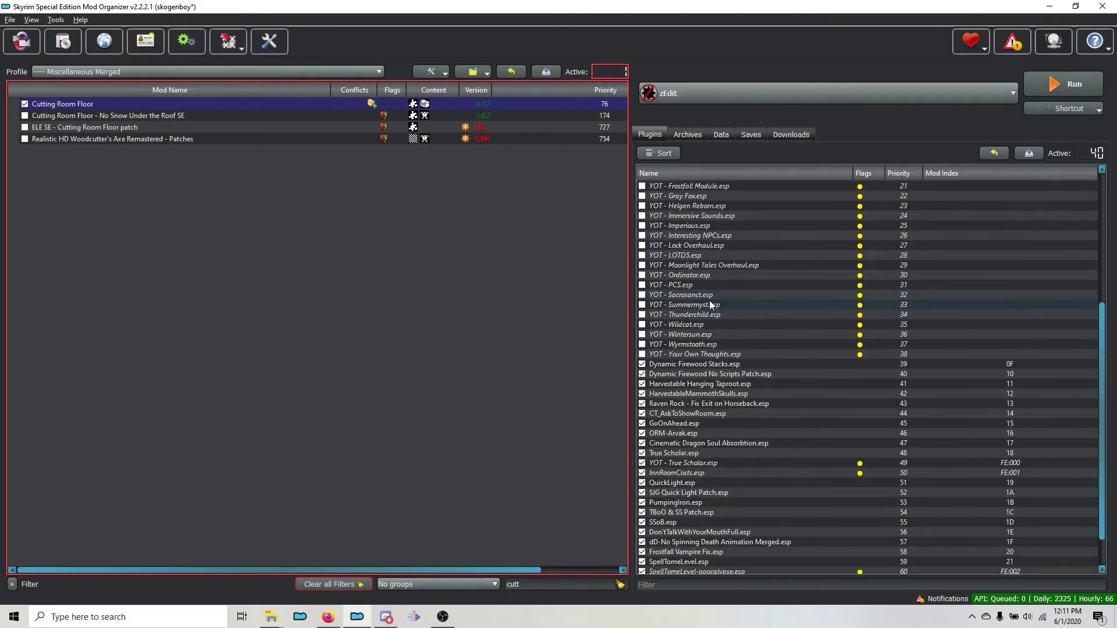
scroll(721, 312, "down", 2)
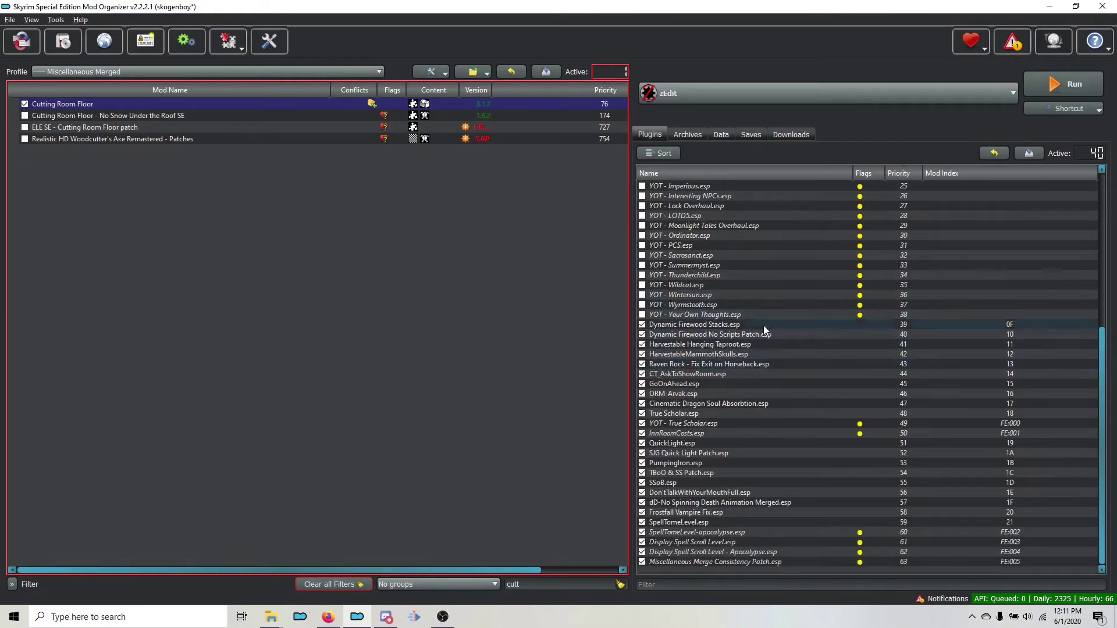
left_click(1013, 47)
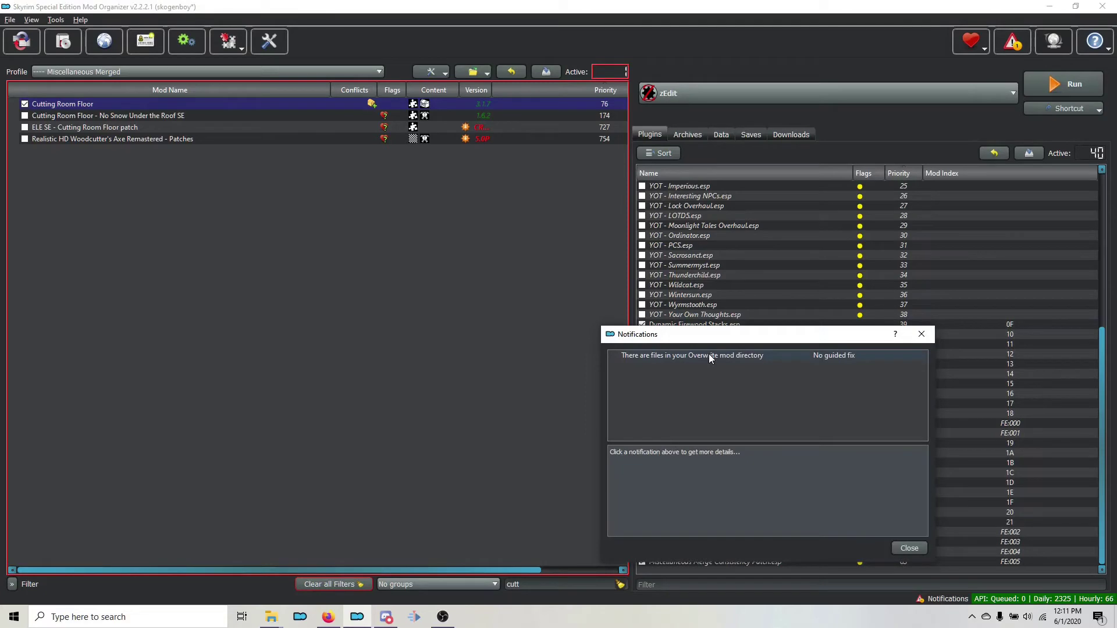
left_click(909, 549)
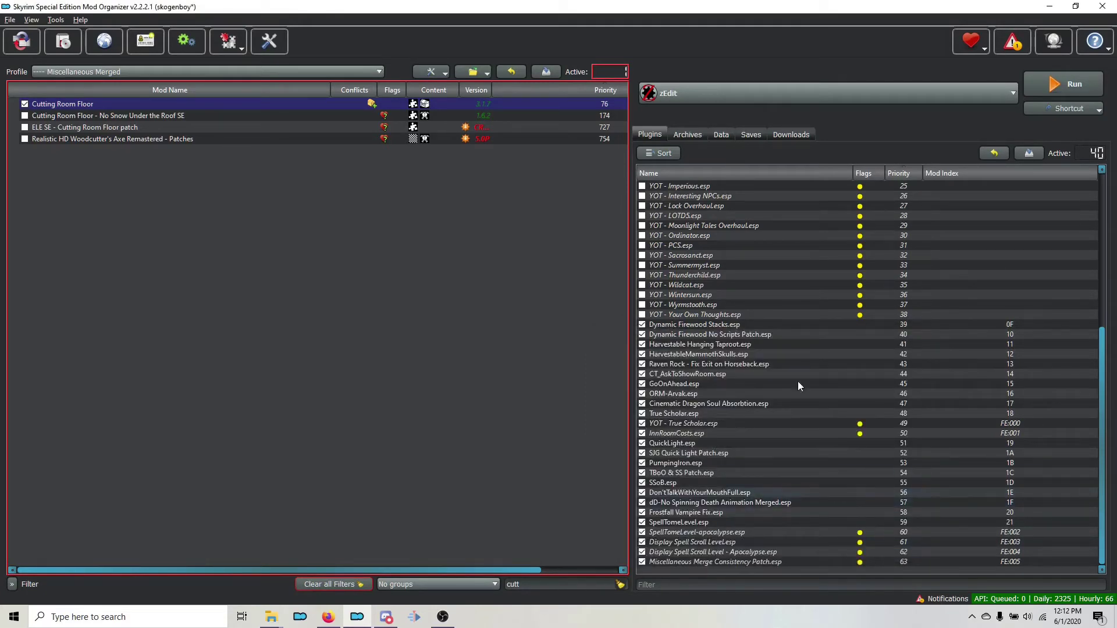
Launch zEdit from the mod manager, start a zMerge session for Skyrim SE and maximize its window
left_click(1049, 88)
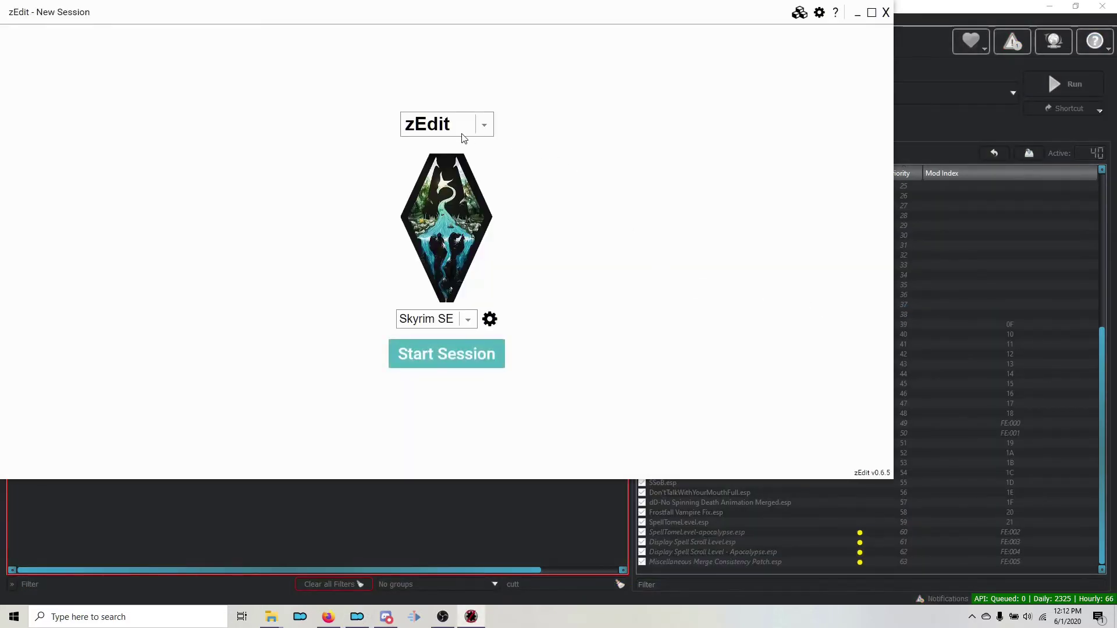
left_click(462, 130)
left_click(442, 189)
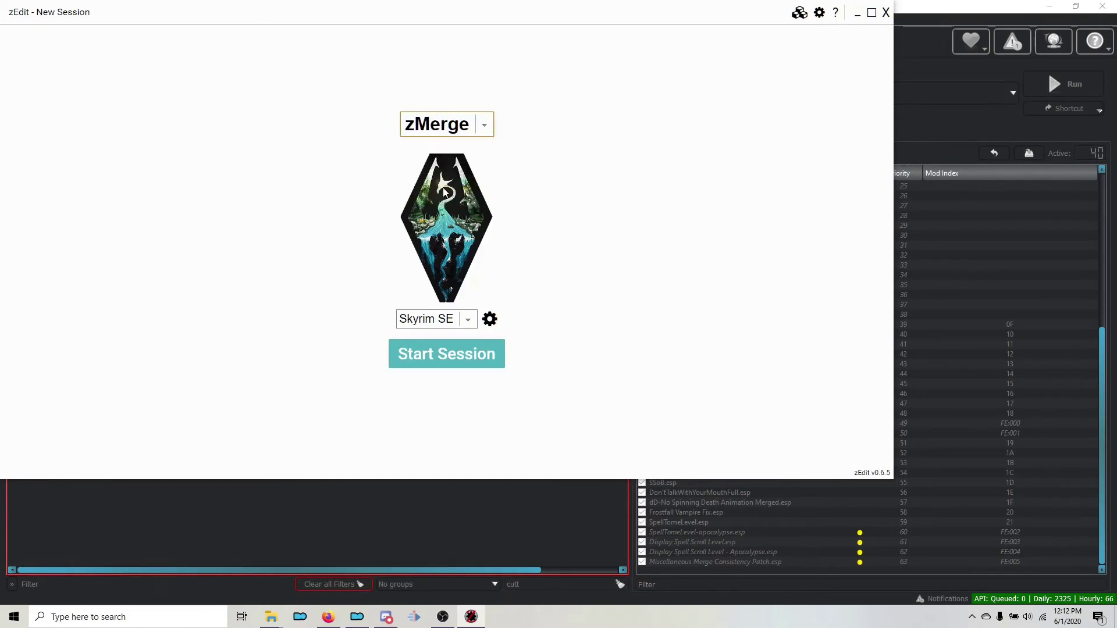
left_click(455, 353)
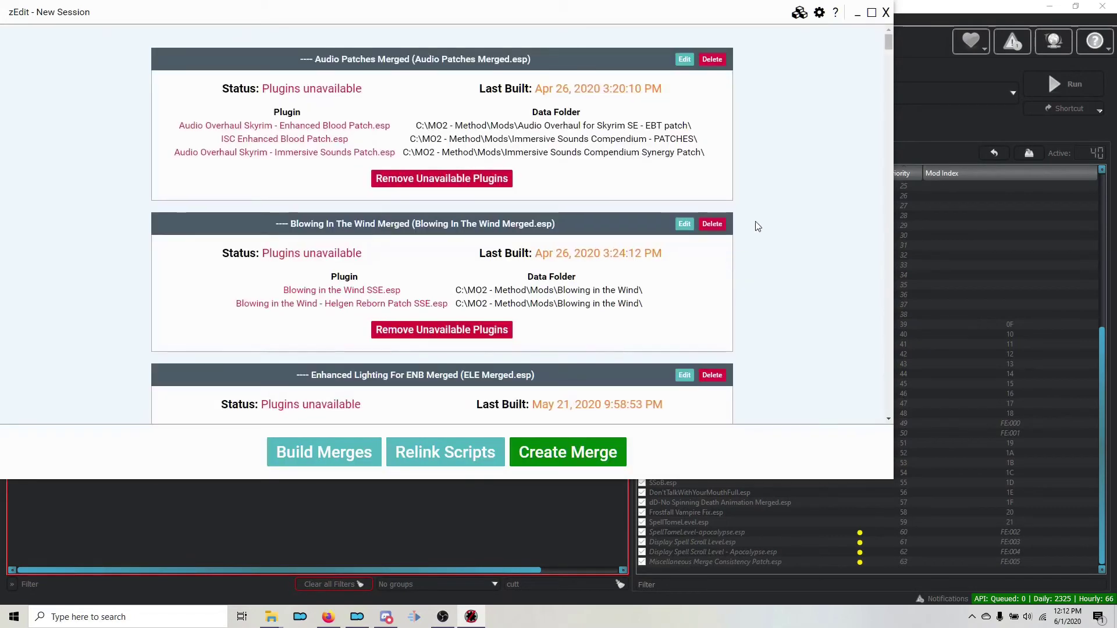
left_click(871, 12)
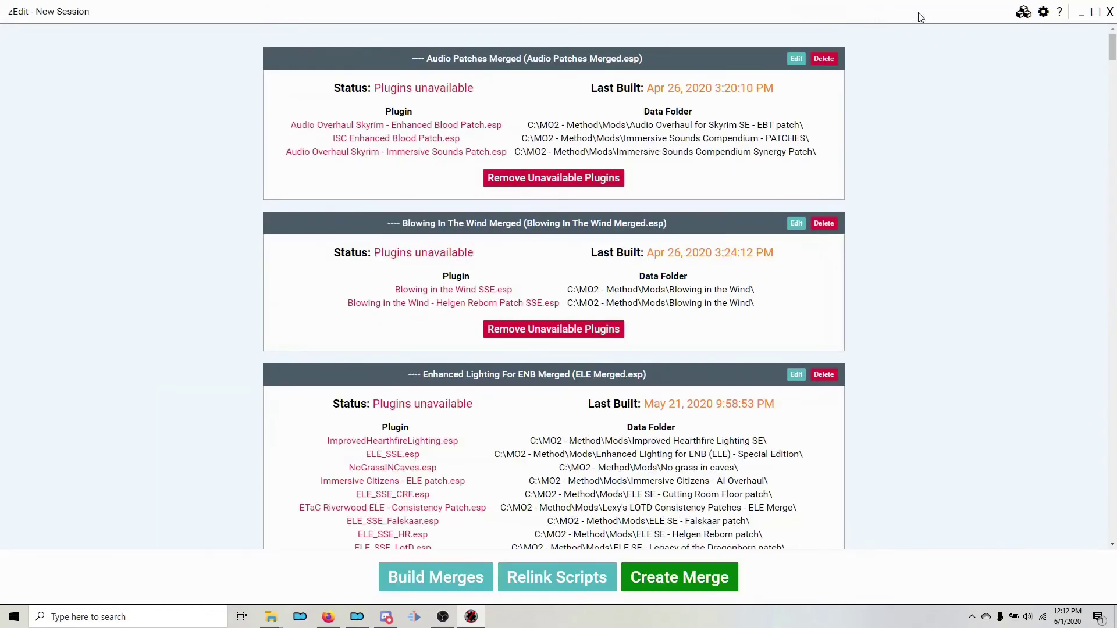
Open the Miscellaneous Merged merge for editing and check its load order before showing its plugin selection
left_click_drag(1112, 47, 1112, 201)
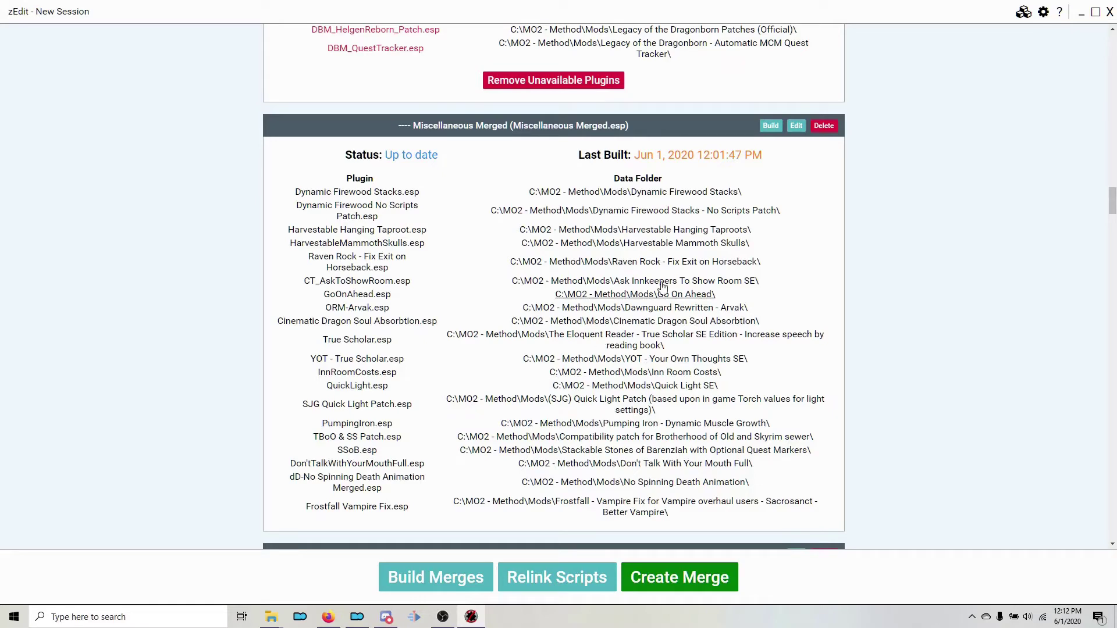
left_click(799, 126)
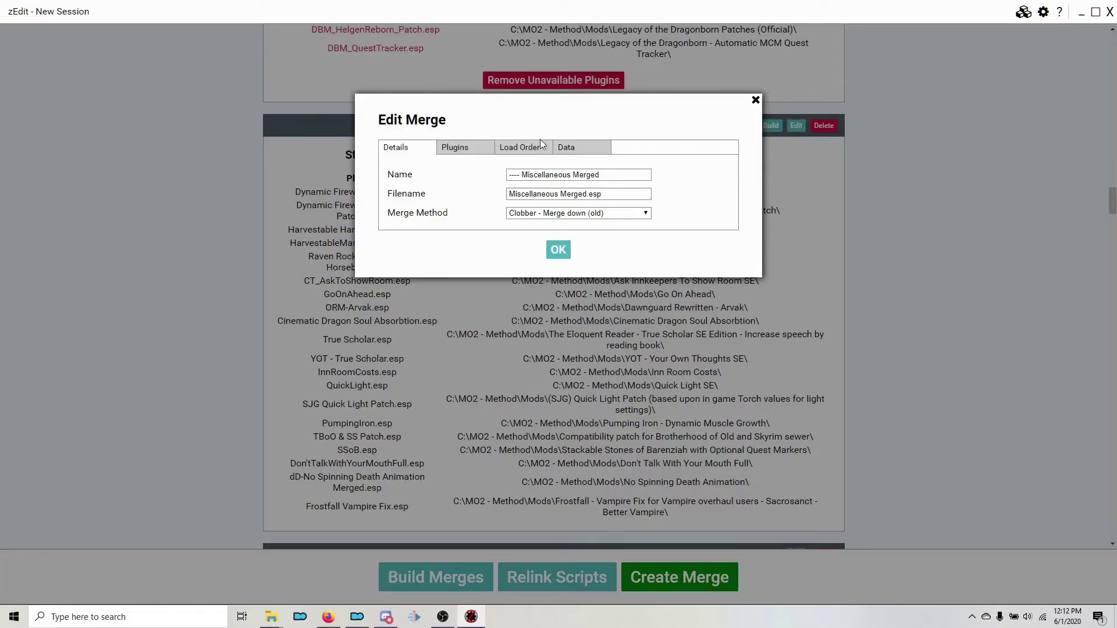
left_click(504, 149)
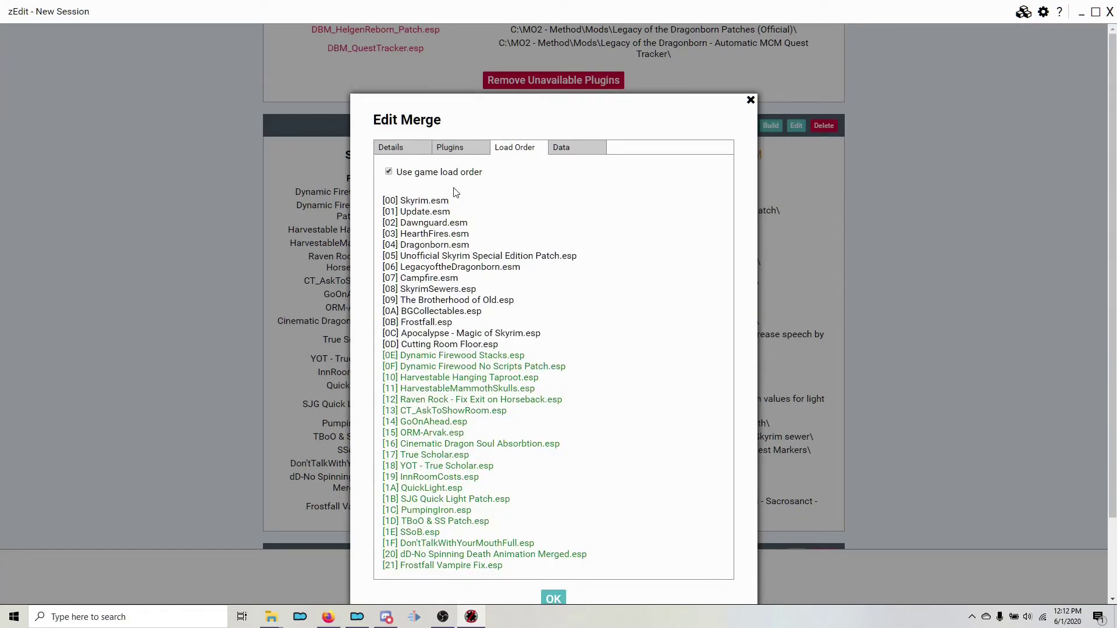
left_click(471, 149)
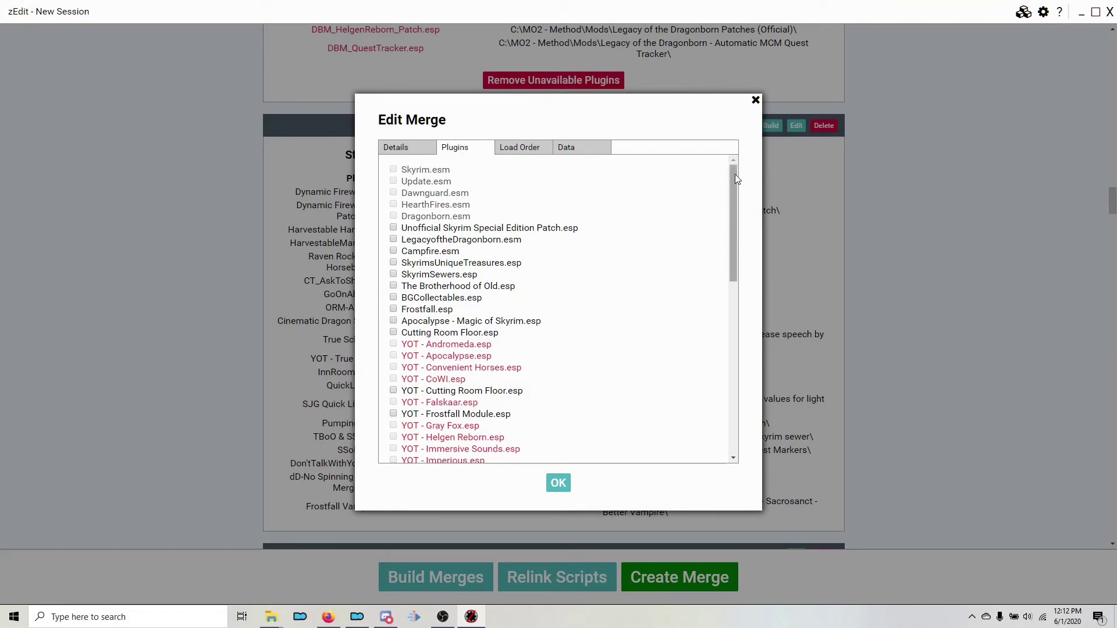
Add SpellTomeLevel.esp, SpellTomeLevel-apocalypse.esp, Display Spell Scroll Level.esp, Display Spell Scroll Level - Apocalypse.esp and Miscellaneous Merge Consistency Patch.esp to the merge and save it
left_click_drag(734, 173, 738, 375)
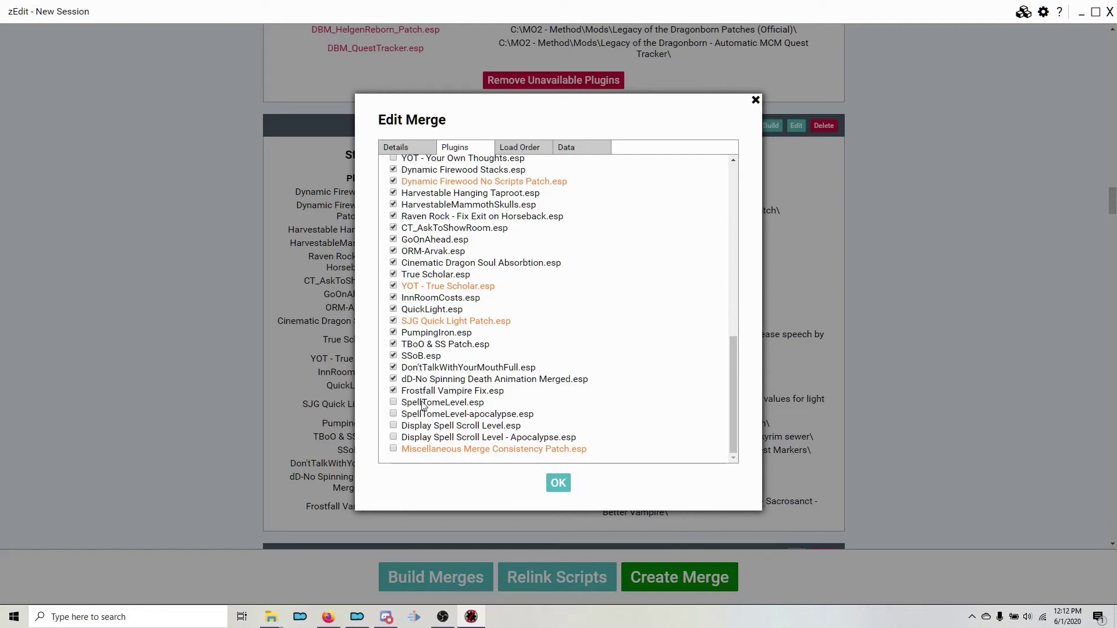
left_click(393, 403)
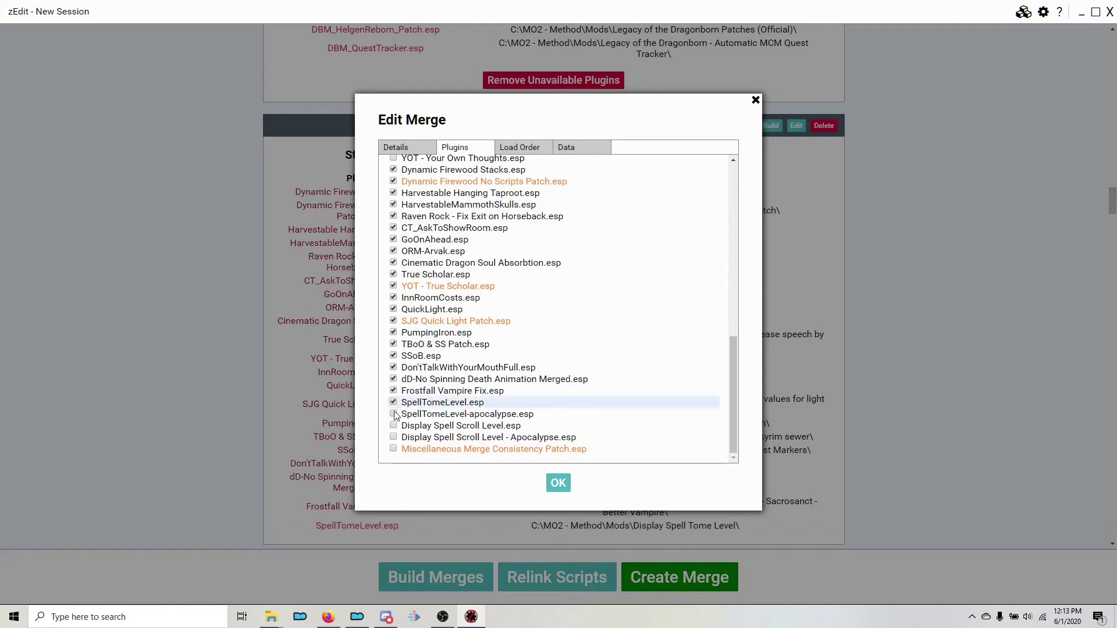
left_click(393, 414)
left_click(394, 425)
left_click(393, 437)
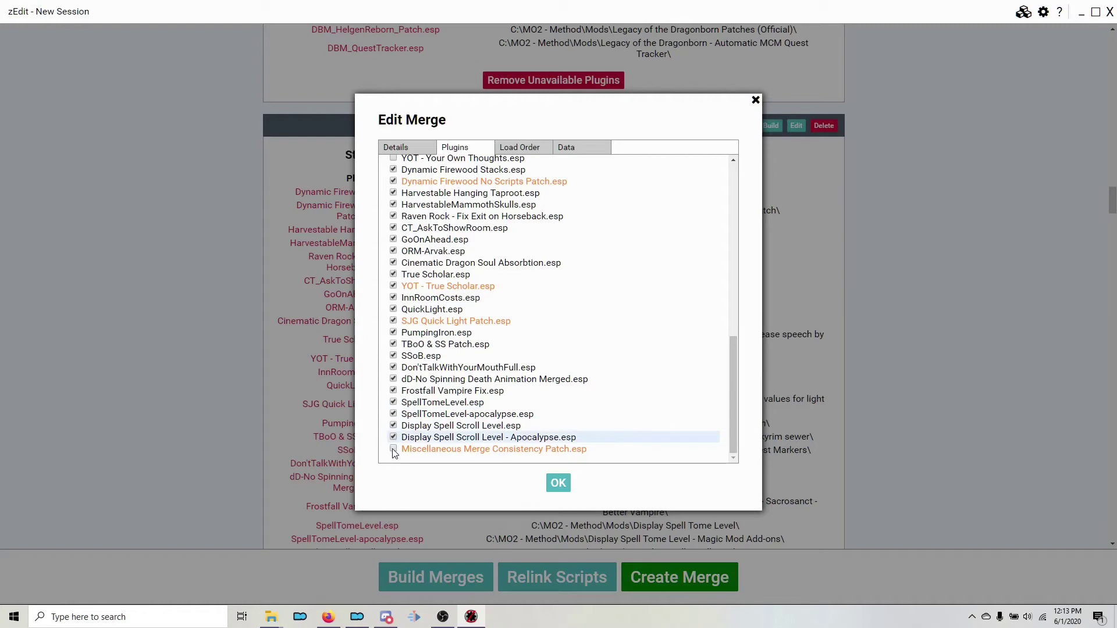
left_click(393, 449)
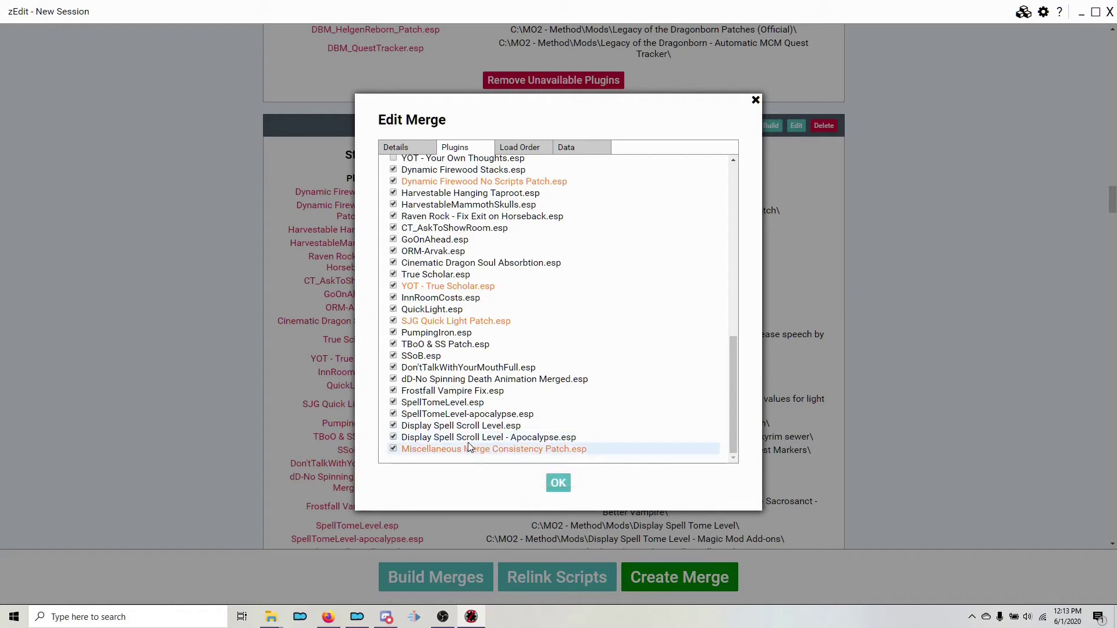
left_click(418, 153)
left_click(559, 250)
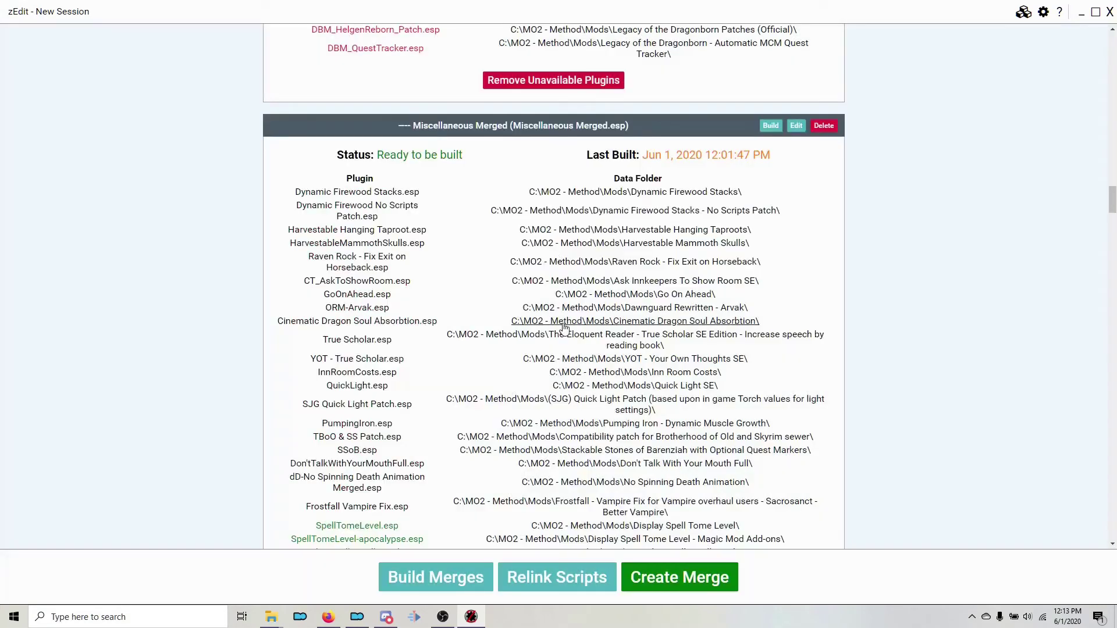
Review the plugins in Miscellaneous Merged, build that merge and close zEdit once the build is done
scroll(460, 307, "down", 2)
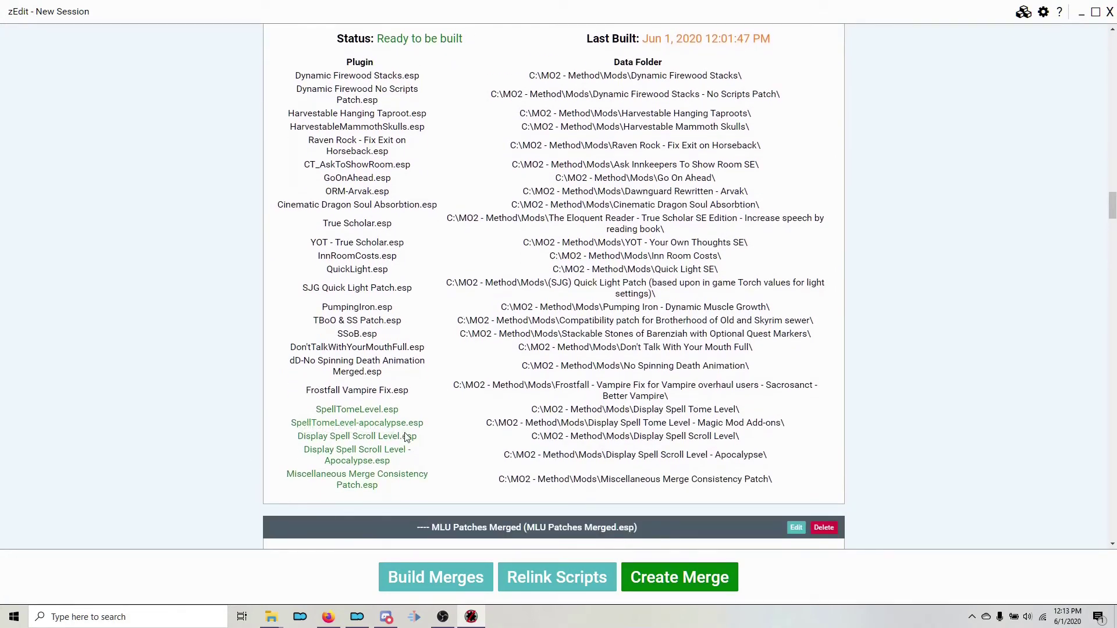
scroll(453, 395, "up", 1)
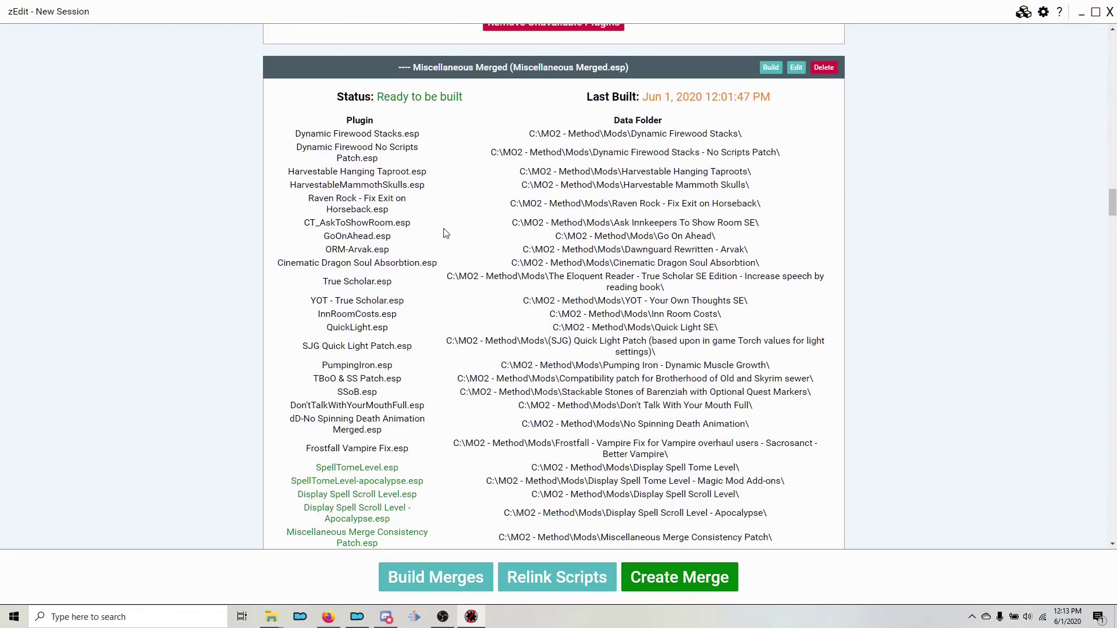
left_click(771, 68)
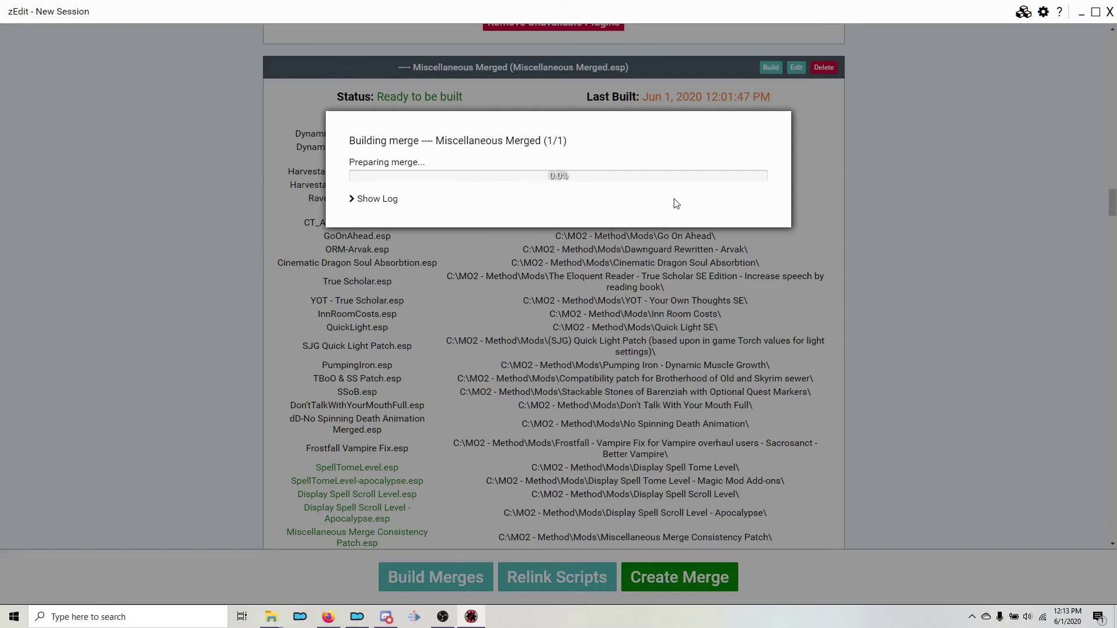
left_click(786, 122)
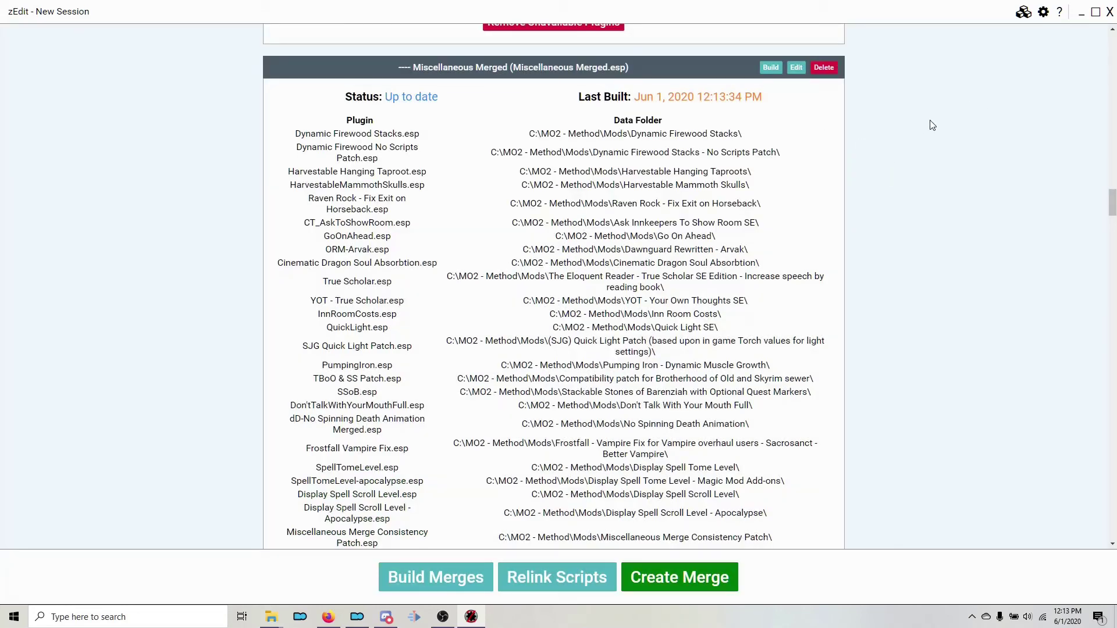
left_click(1109, 12)
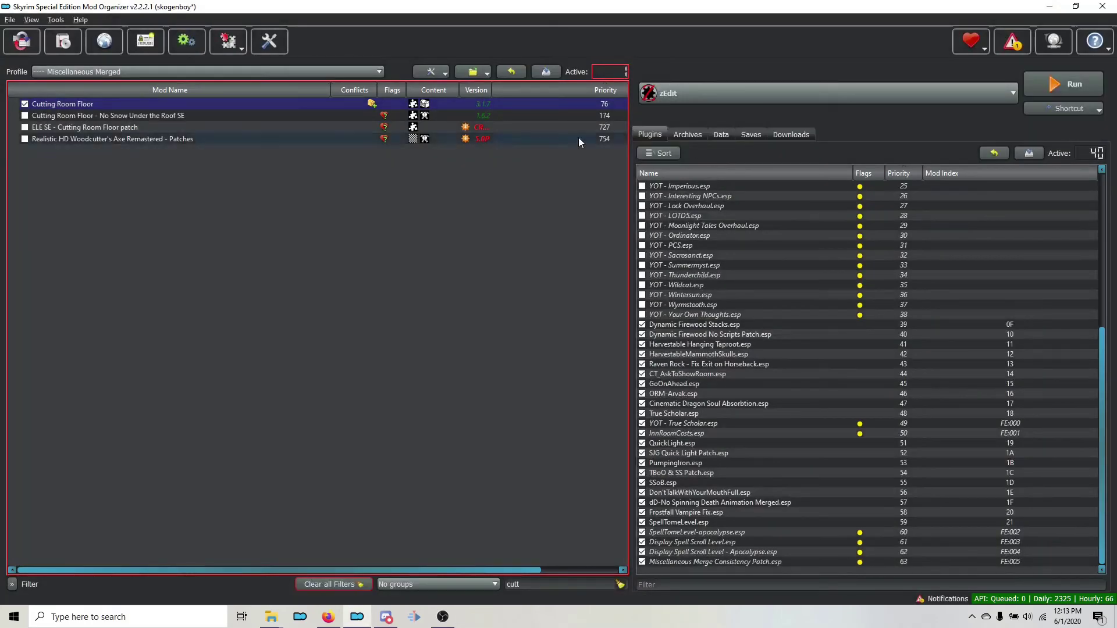
Switch the mod manager to the Lexy LotD profile and clear the "cutt" mod filter
left_click(323, 74)
scroll(320, 118, "down", 5)
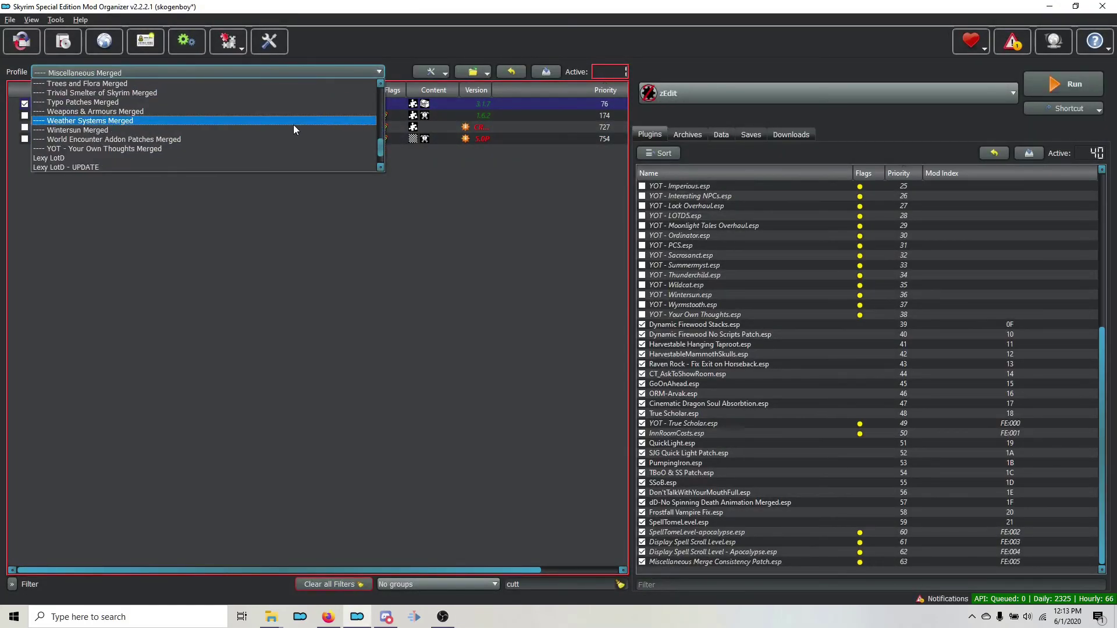
left_click(209, 157)
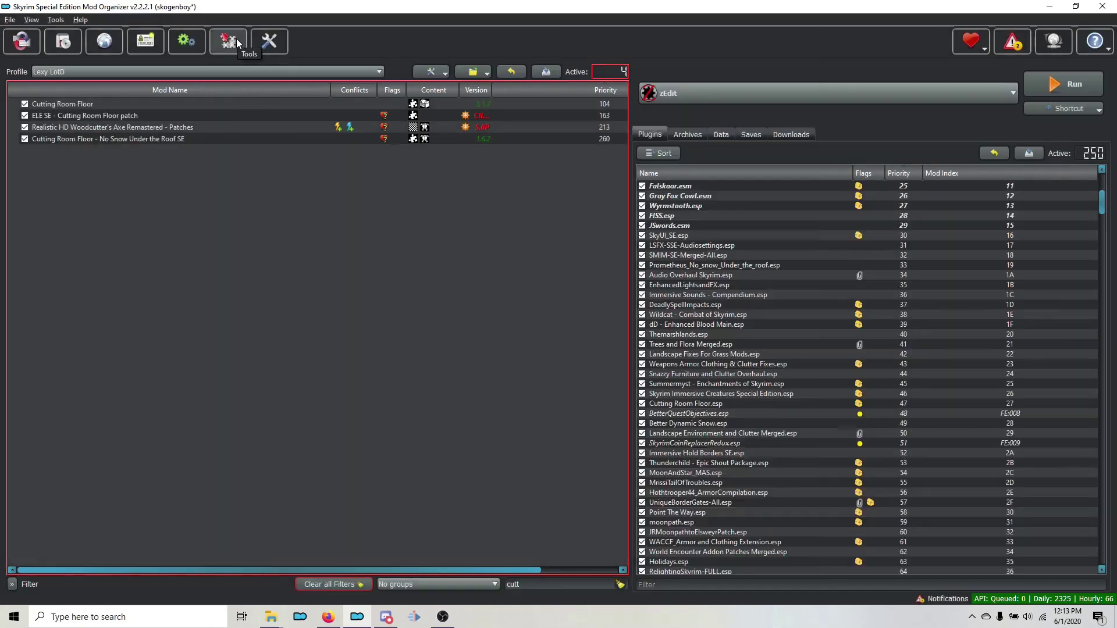
left_click(237, 44)
left_click(238, 43)
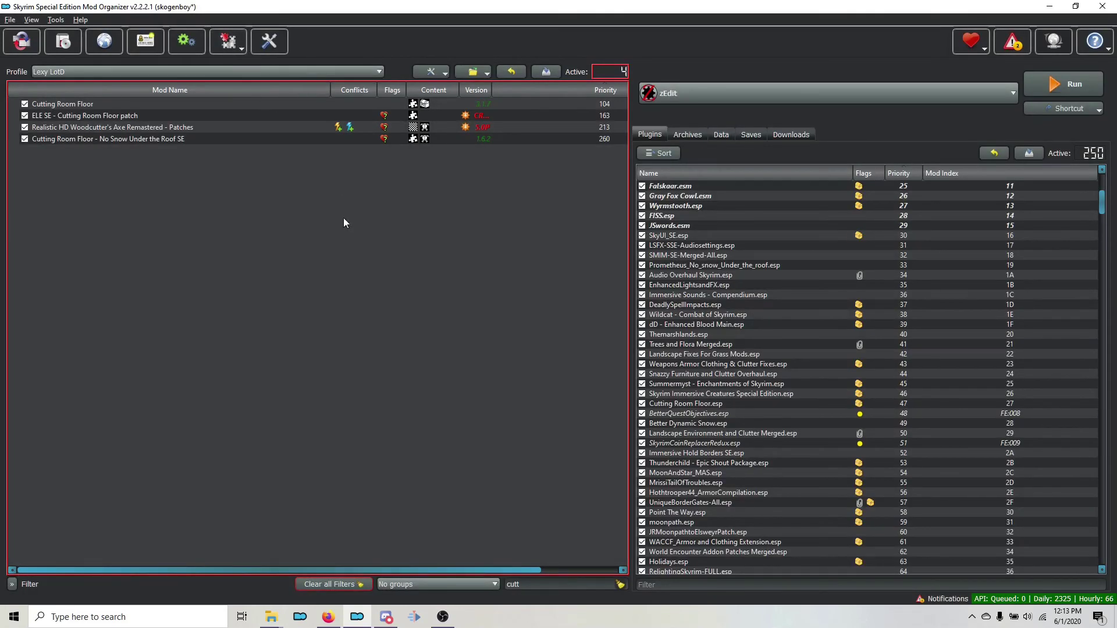
double_click(528, 582)
key("BackSpace")
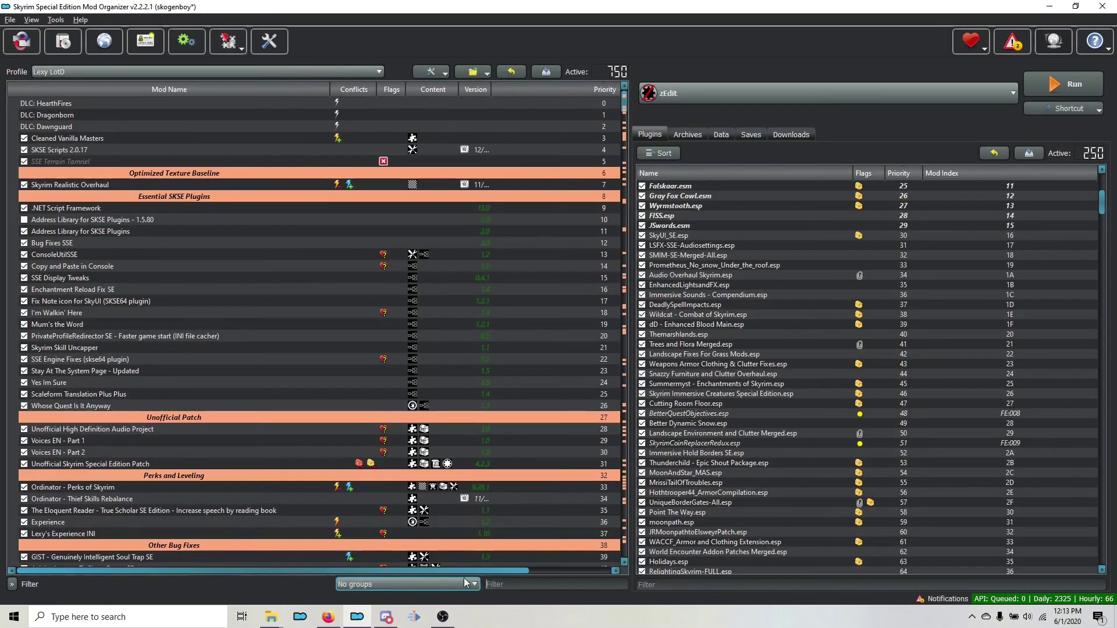
Disable the merged source plugins of Miscellaneous Merged with the Merge Plugins Hide tool and close it
left_click(230, 44)
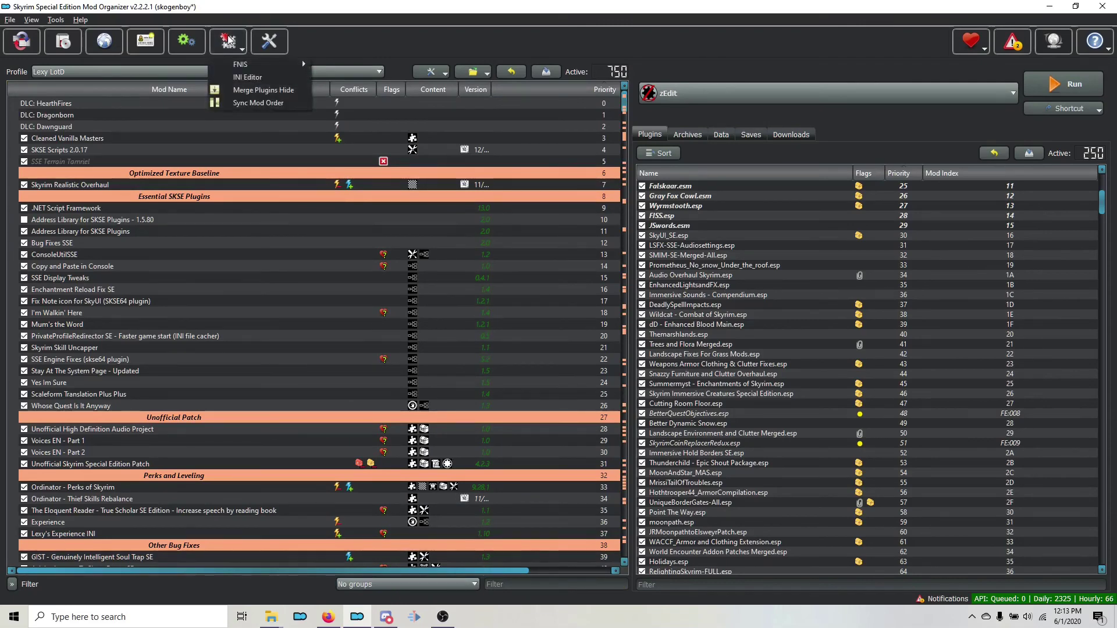
left_click(257, 90)
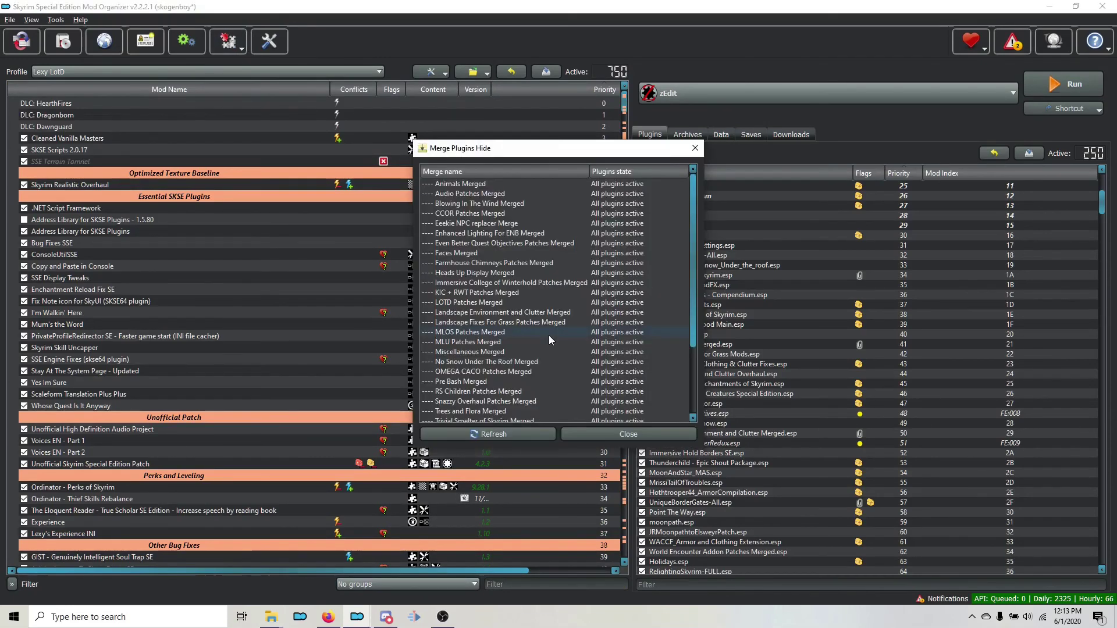
right_click(465, 351)
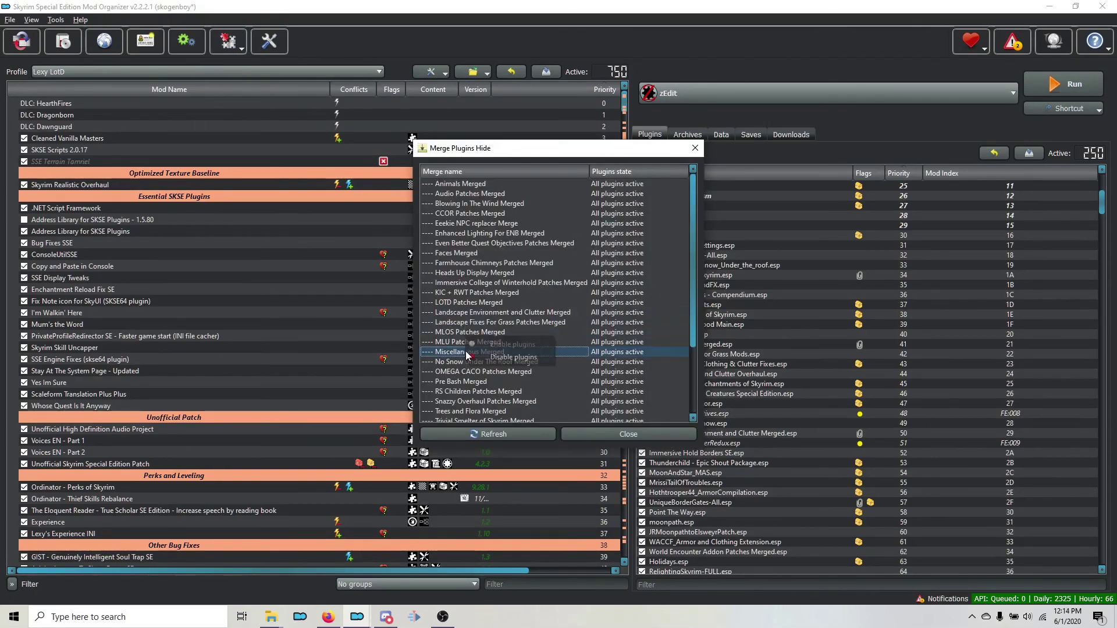
left_click(498, 357)
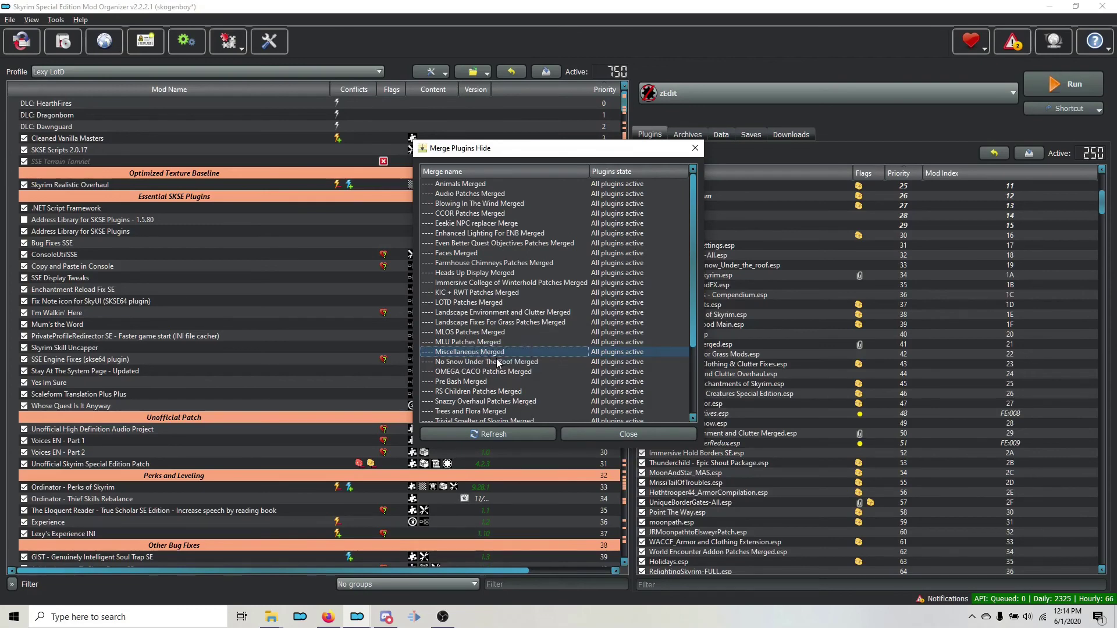
left_click(623, 440)
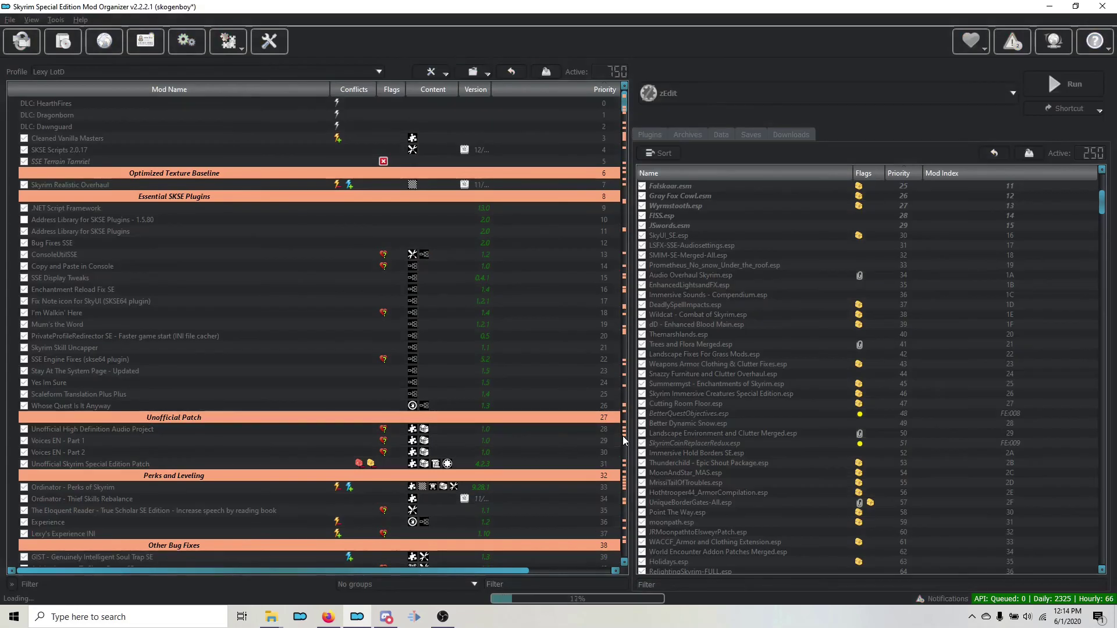